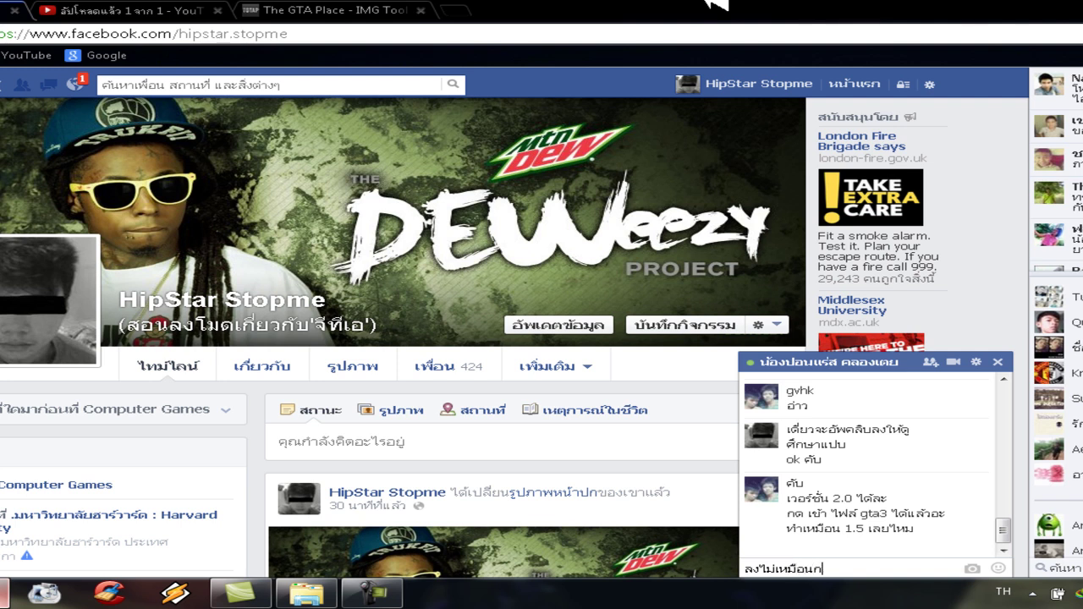
# Send the reply already written in the open chat conversation.
pyautogui.press('Return')
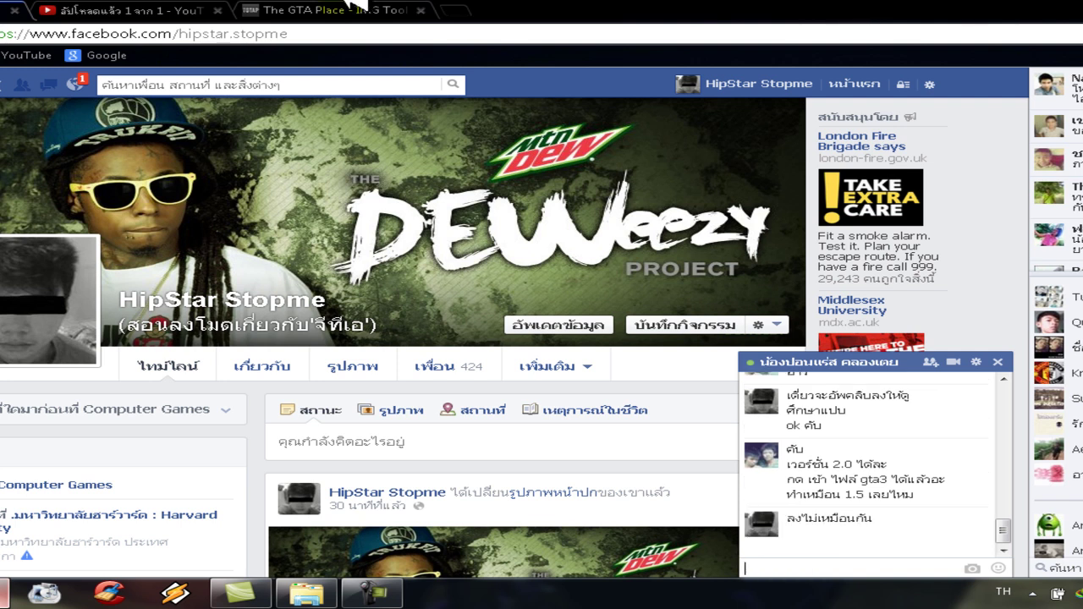
# Download imgtool20.zip from the IMG Tool 2.0 page on The GTA Place into the Downloads folder.
pyautogui.click(364, 5)
pyautogui.scroll(-5, 430, 387)
pyautogui.click(652, 434)
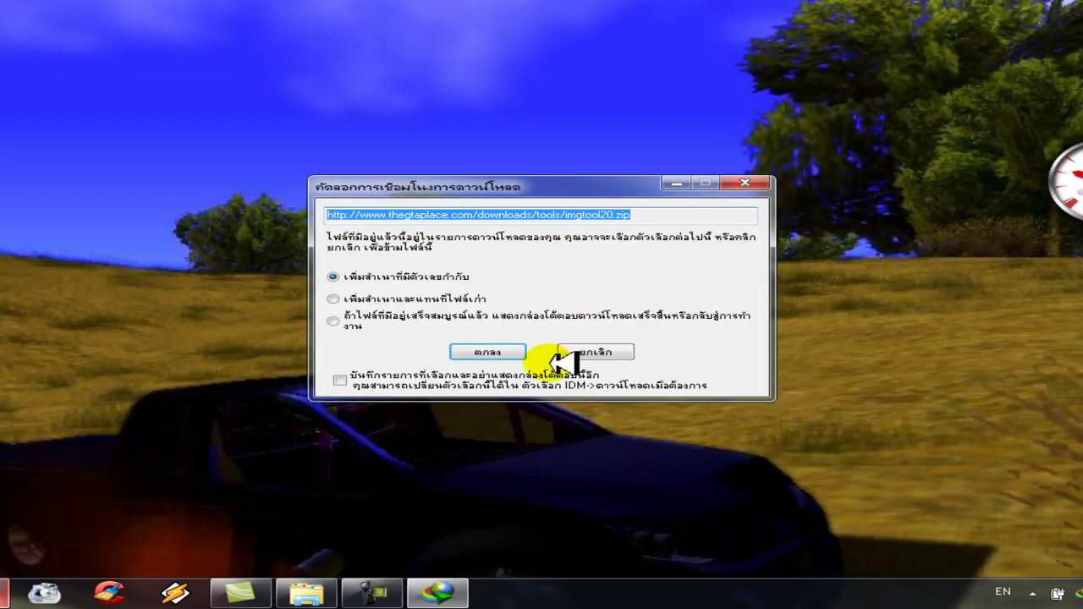
pyautogui.click(561, 360)
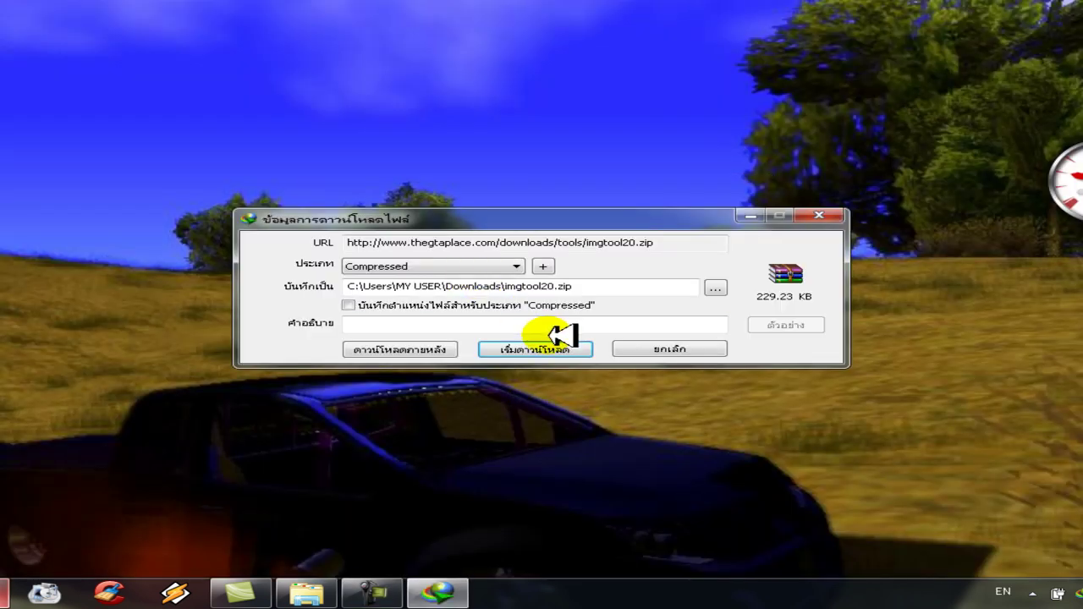
pyautogui.click(562, 347)
pyautogui.click(696, 346)
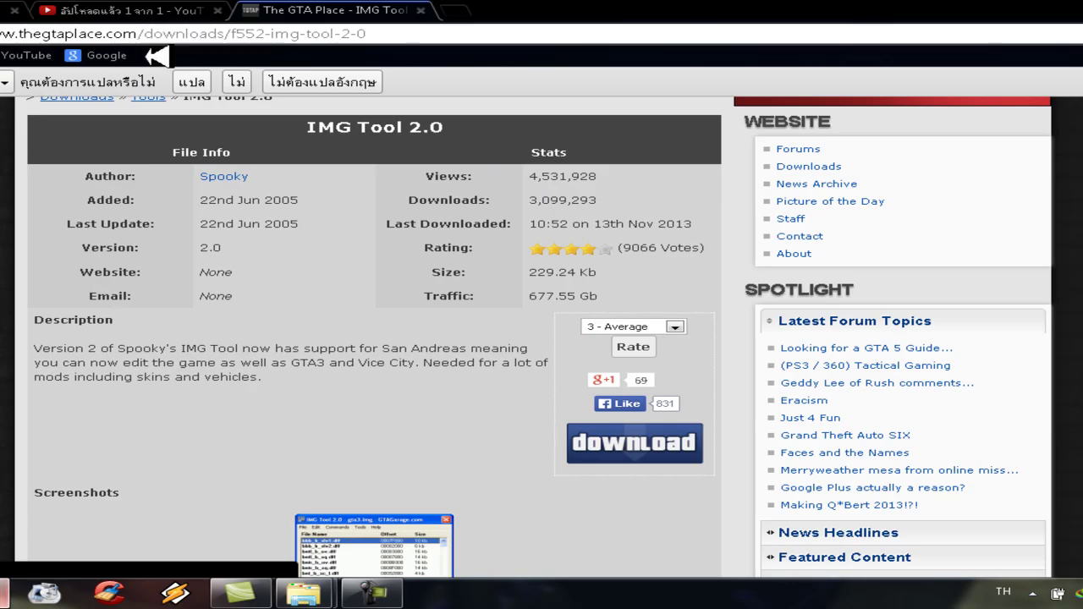
pyautogui.scroll(3, 149, 164)
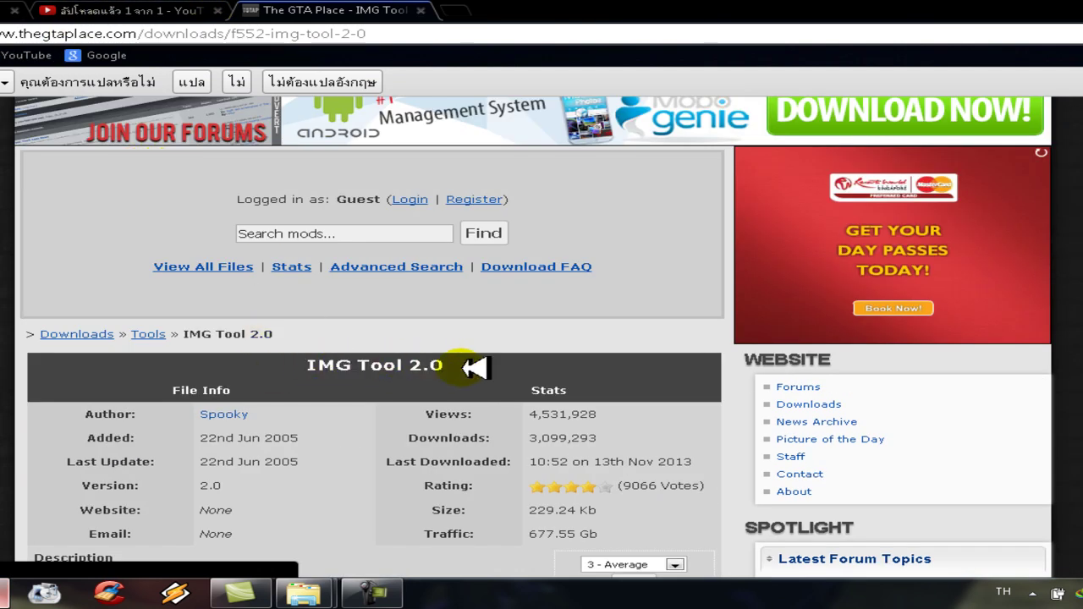
pyautogui.scroll(-3, 515, 466)
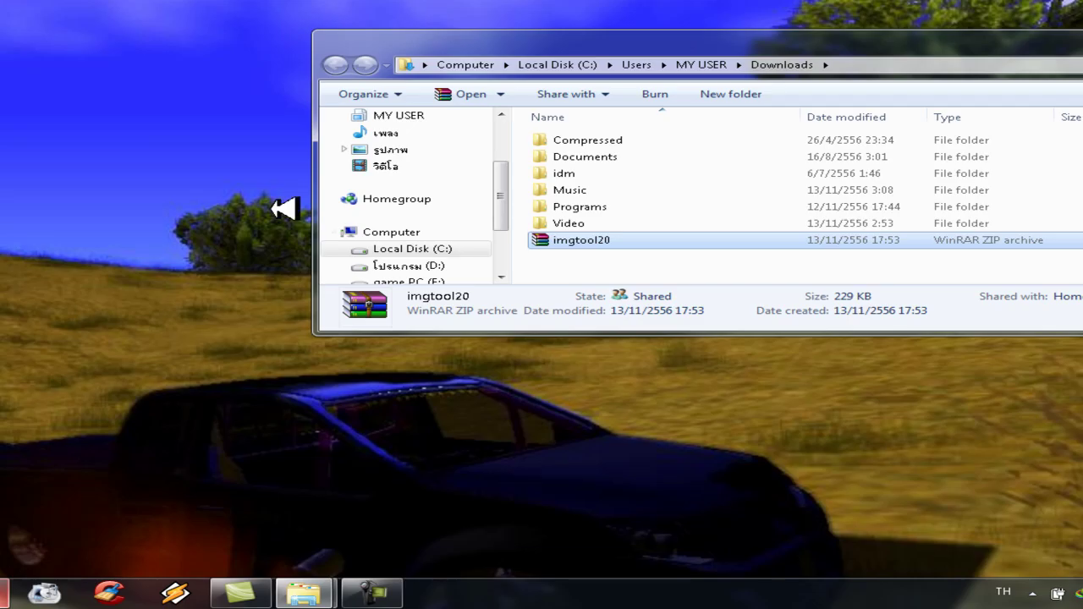
# Move the imgtool20 archive from Downloads to the desktop and extract it into its own imgtool20 folder.
pyautogui.click(541, 241)
pyautogui.moveTo(541, 241); pyautogui.dragTo(192, 413)
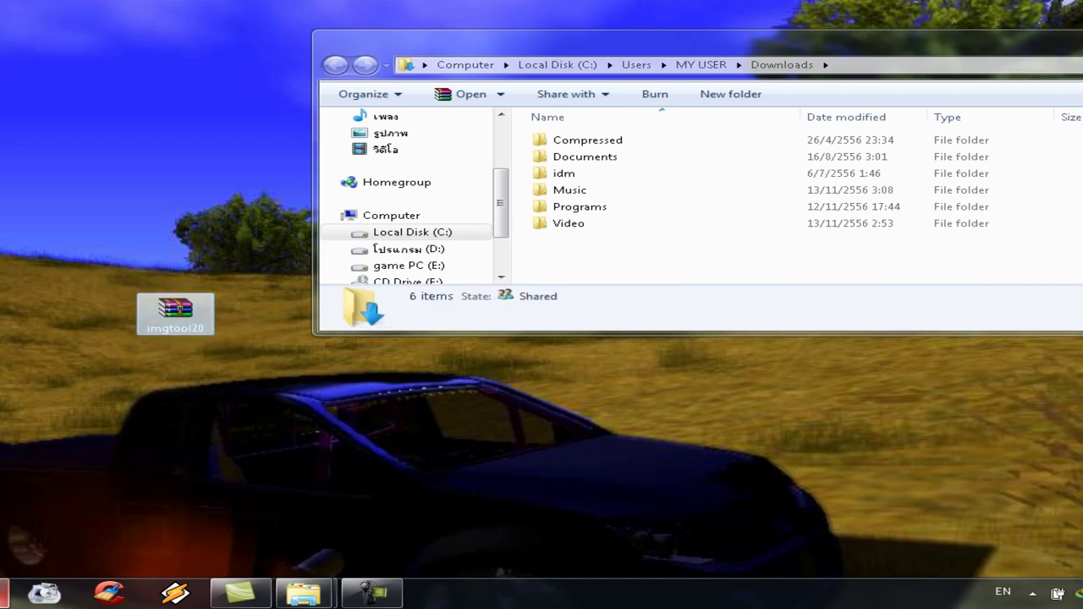
pyautogui.press('super+d')
pyautogui.rightClick(210, 313)
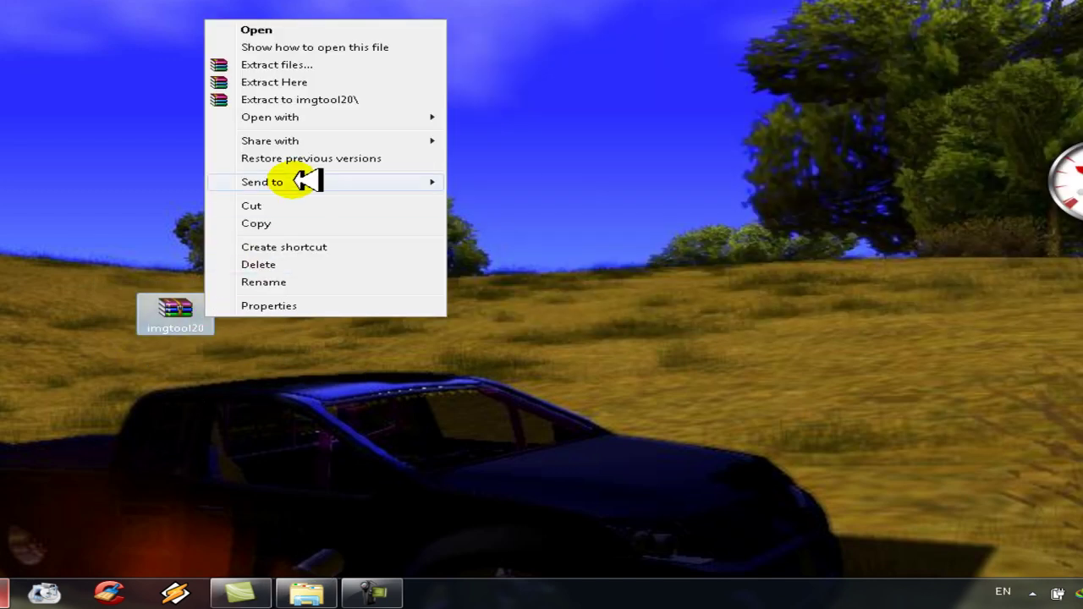
pyautogui.click(356, 102)
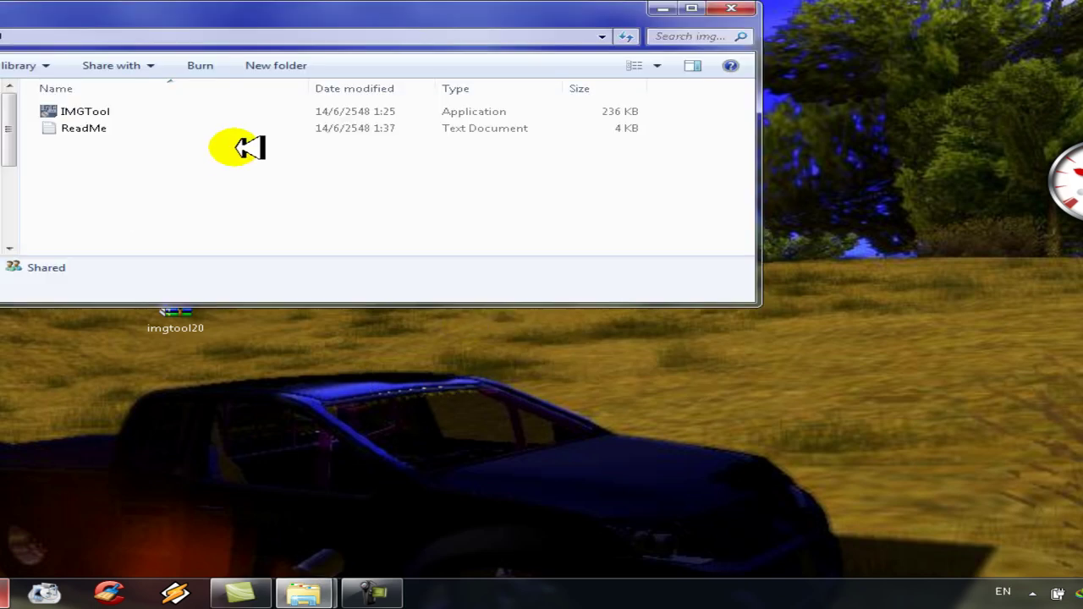
# Open the ReadMe text file in the imgtool20 folder, skim through it and close it.
pyautogui.click(109, 129)
pyautogui.click(93, 113)
pyautogui.click(98, 131)
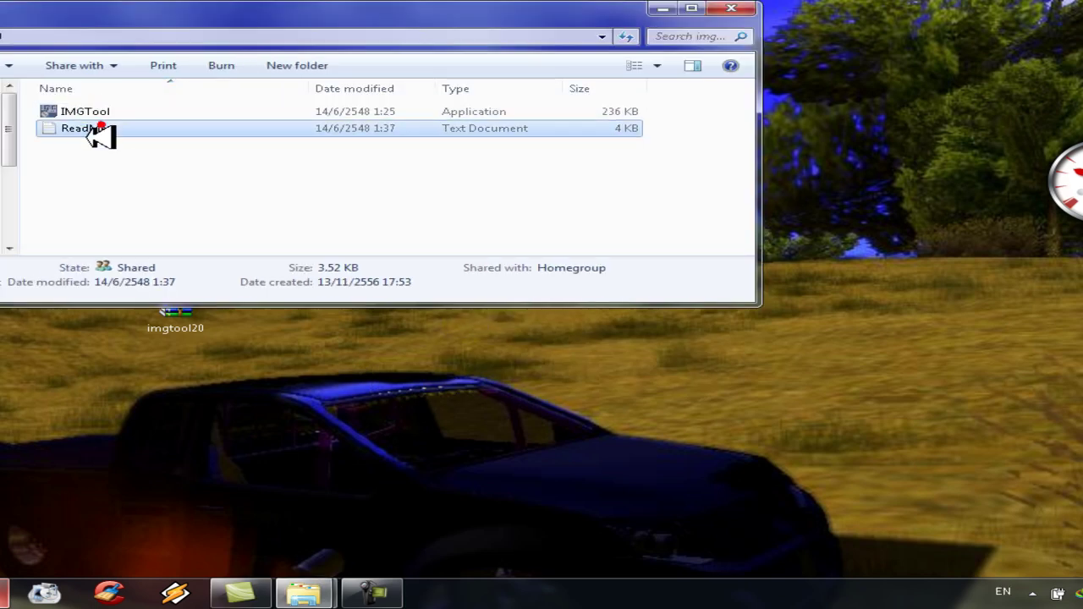
pyautogui.doubleClick(93, 129)
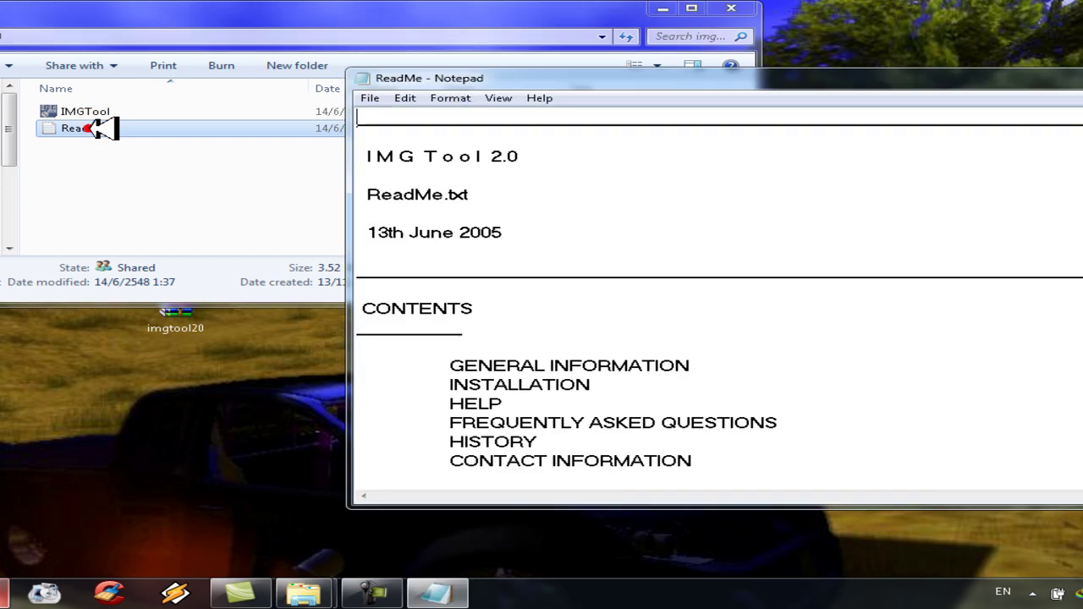
pyautogui.scroll(-5, 597, 233)
pyautogui.scroll(-10, 596, 233)
pyautogui.hotkey('alt', 'F4')
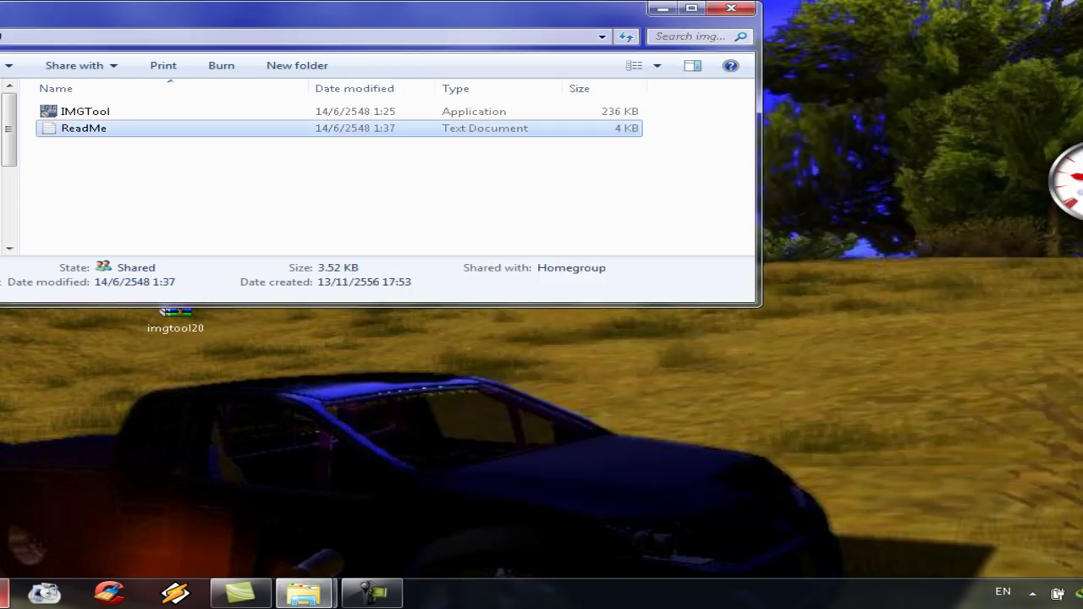
# Move the IMGTool application from the imgtool20 folder to the desktop and close the folder window.
pyautogui.click(126, 109)
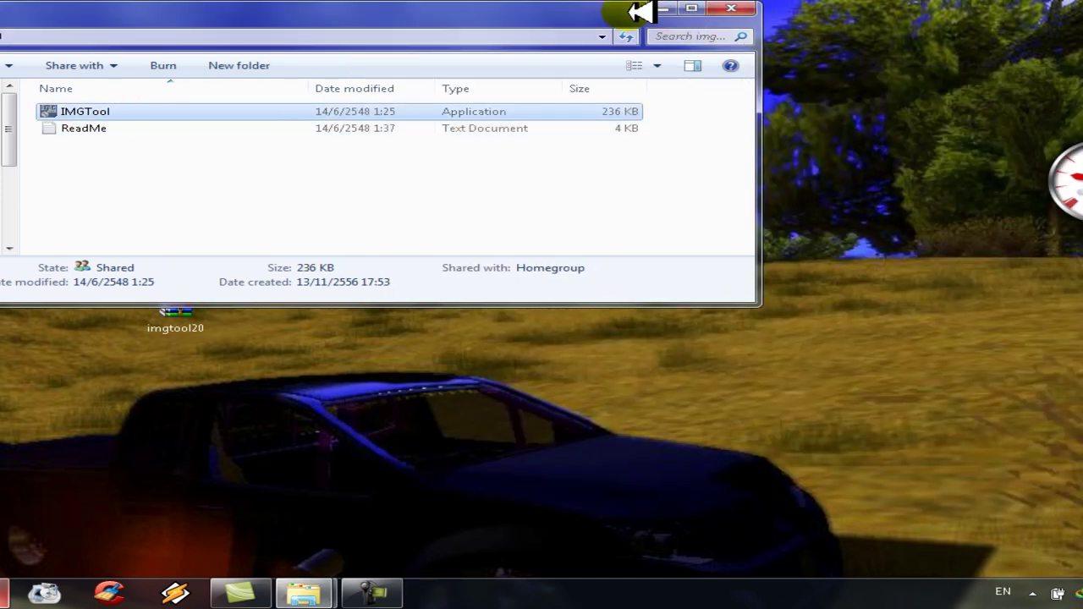
pyautogui.moveTo(455, 14); pyautogui.dragTo(683, 24)
pyautogui.moveTo(447, 111); pyautogui.dragTo(531, 449)
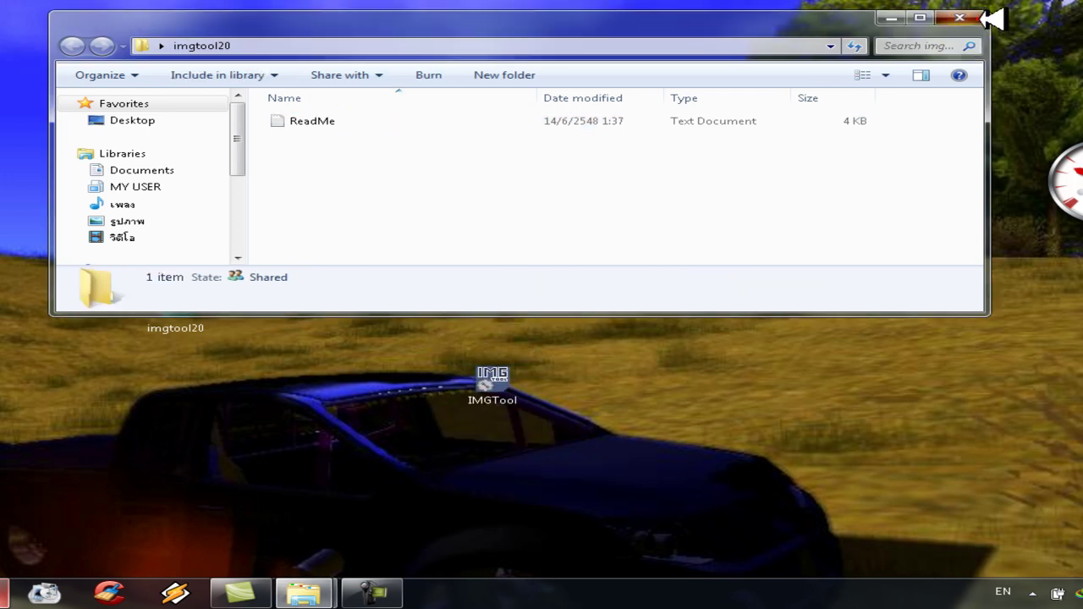
pyautogui.click(973, 15)
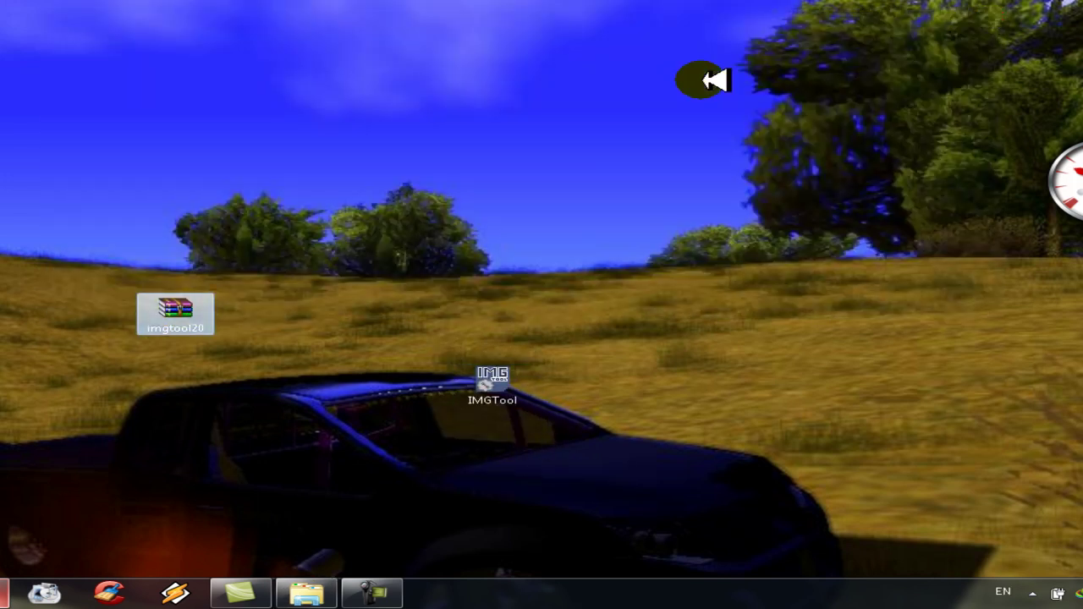
# Delete the imgtool20 archive and the IMGTool application from the desktop.
pyautogui.press('Delete')
pyautogui.press('Return')
pyautogui.click(491, 382)
pyautogui.press('Delete')
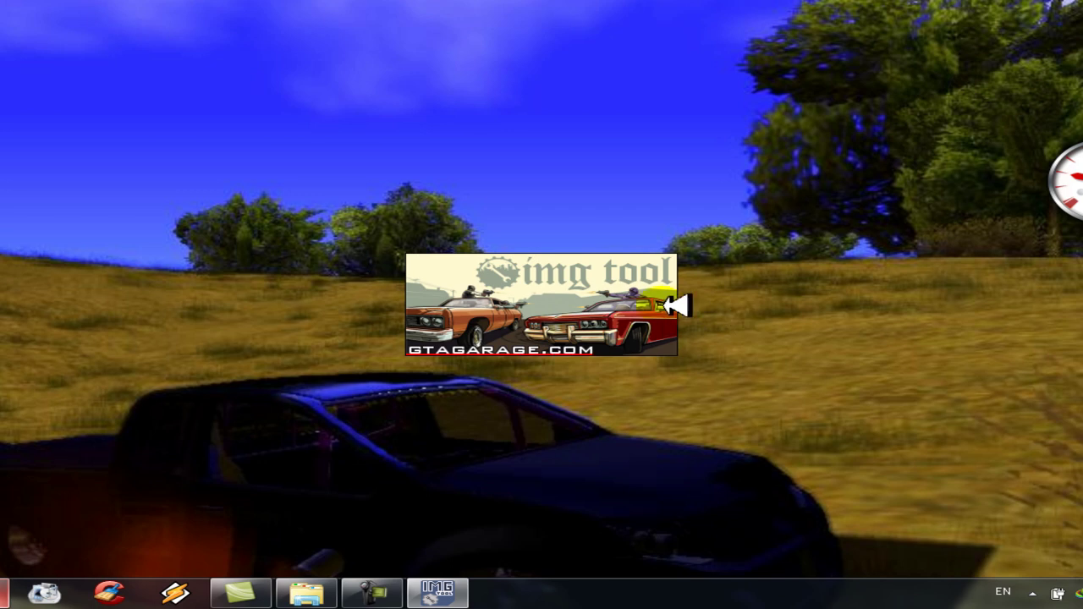
# In IMG Tool 2.0, open the gta3 archive from the models folder of GTA Valentine zone on drive E:.
pyautogui.click(388, 237)
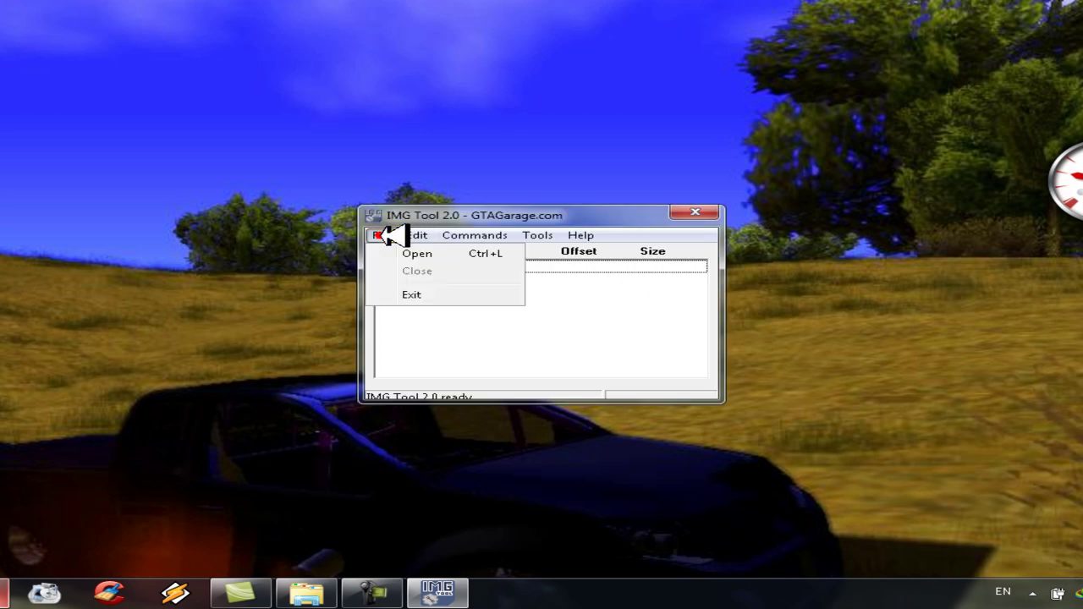
pyautogui.click(413, 254)
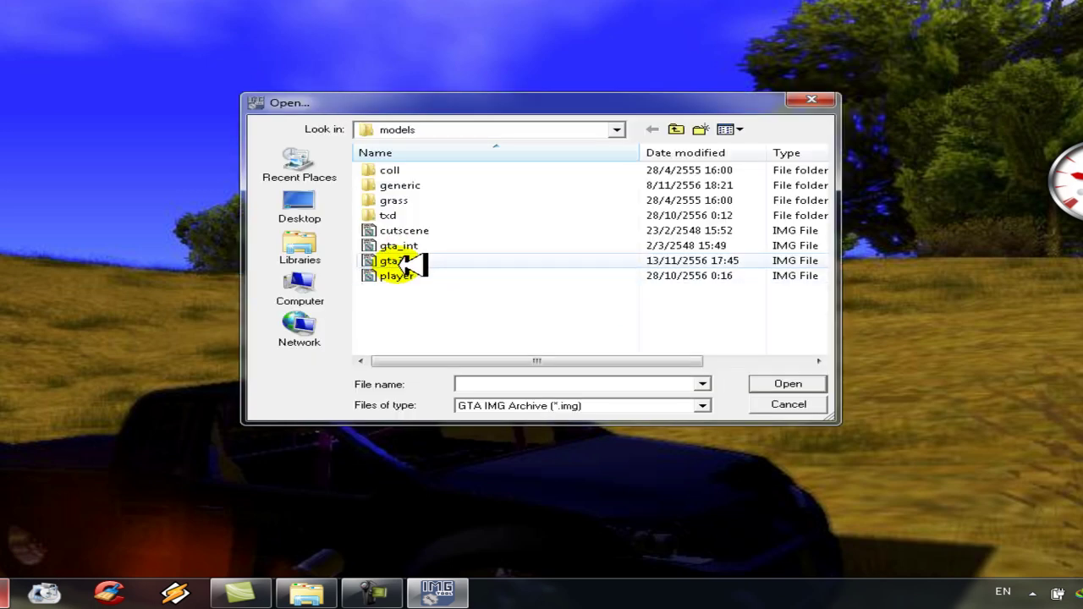
pyautogui.click(483, 131)
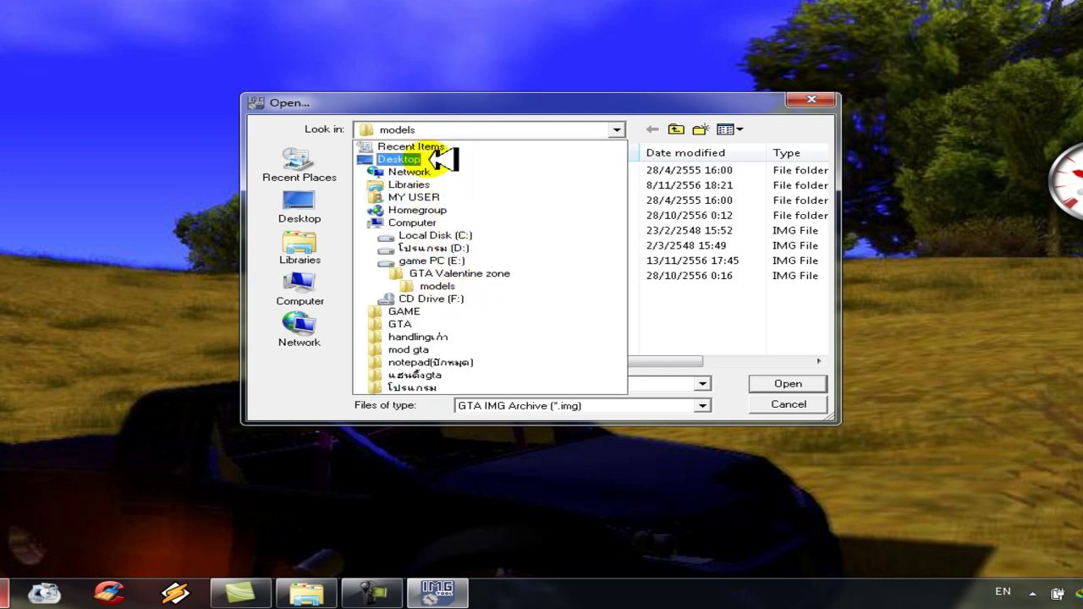
pyautogui.click(329, 260)
pyautogui.click(300, 286)
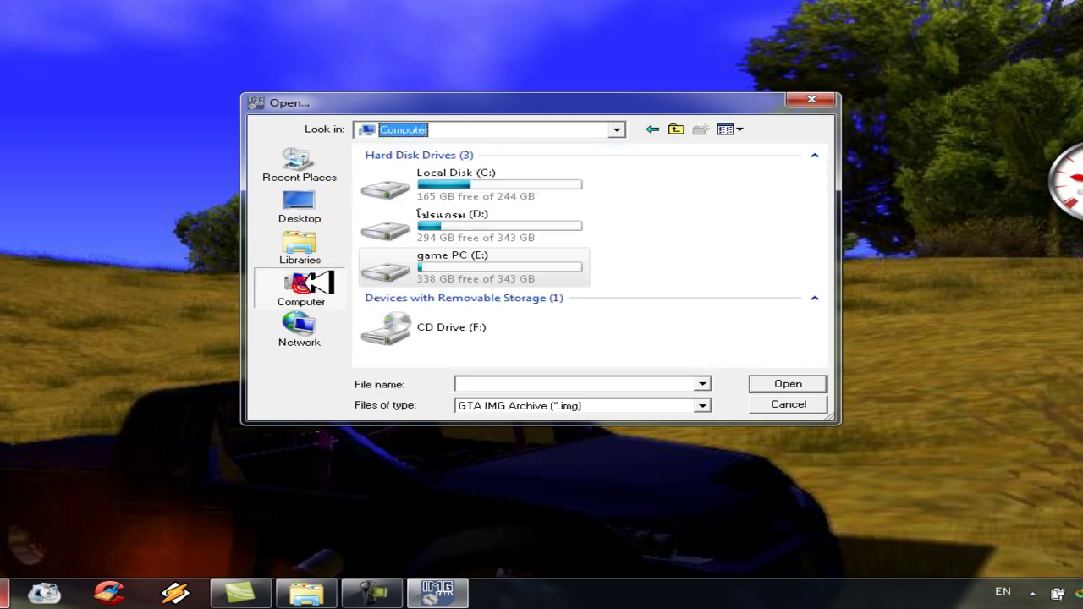
pyautogui.doubleClick(506, 258)
pyautogui.click(418, 172)
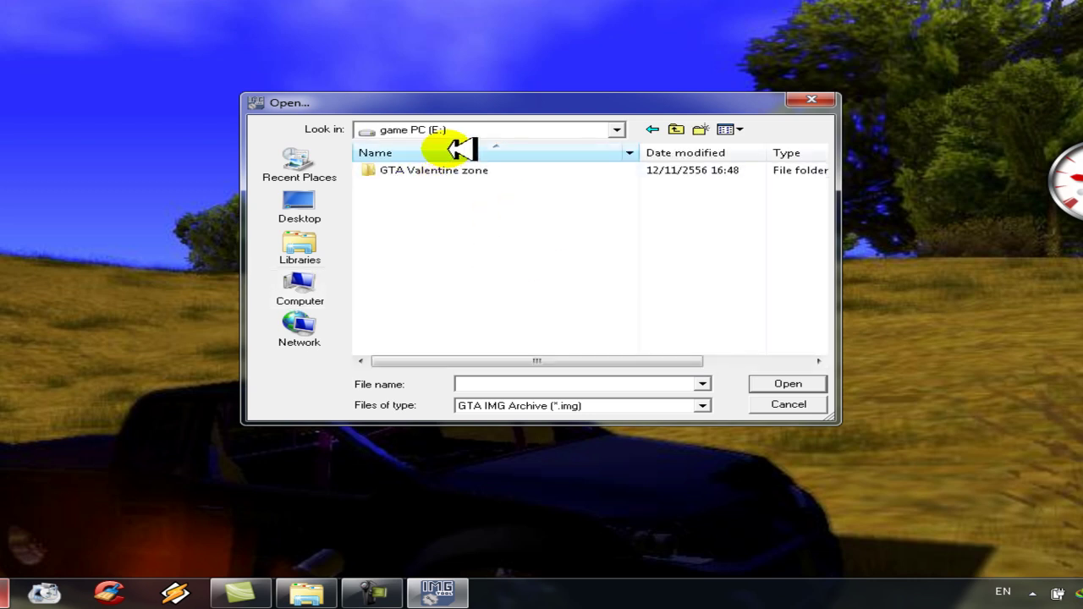
pyautogui.doubleClick(436, 172)
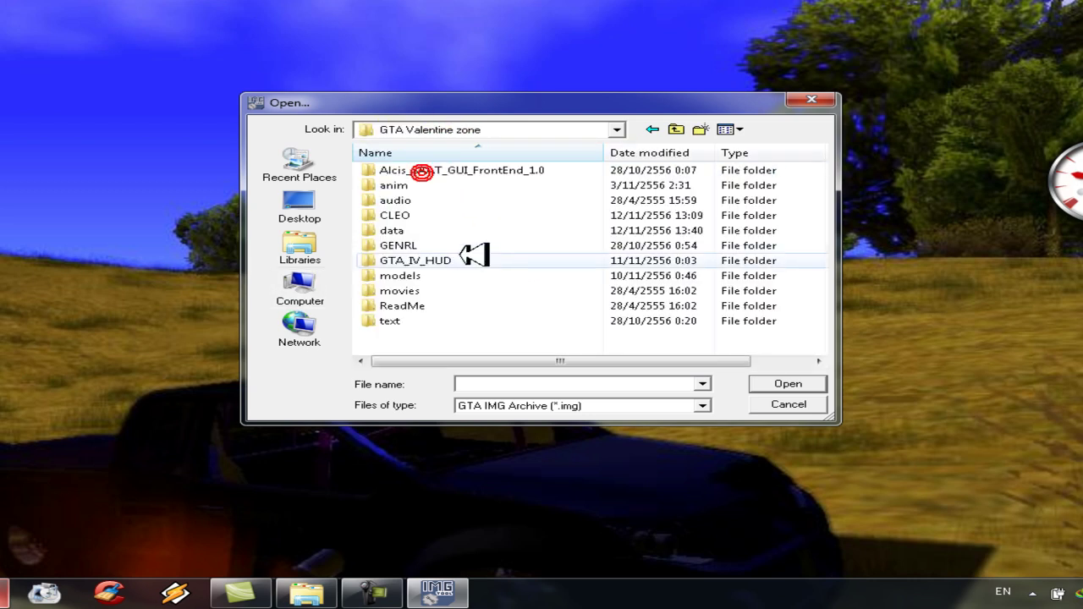
pyautogui.doubleClick(434, 276)
pyautogui.click(394, 260)
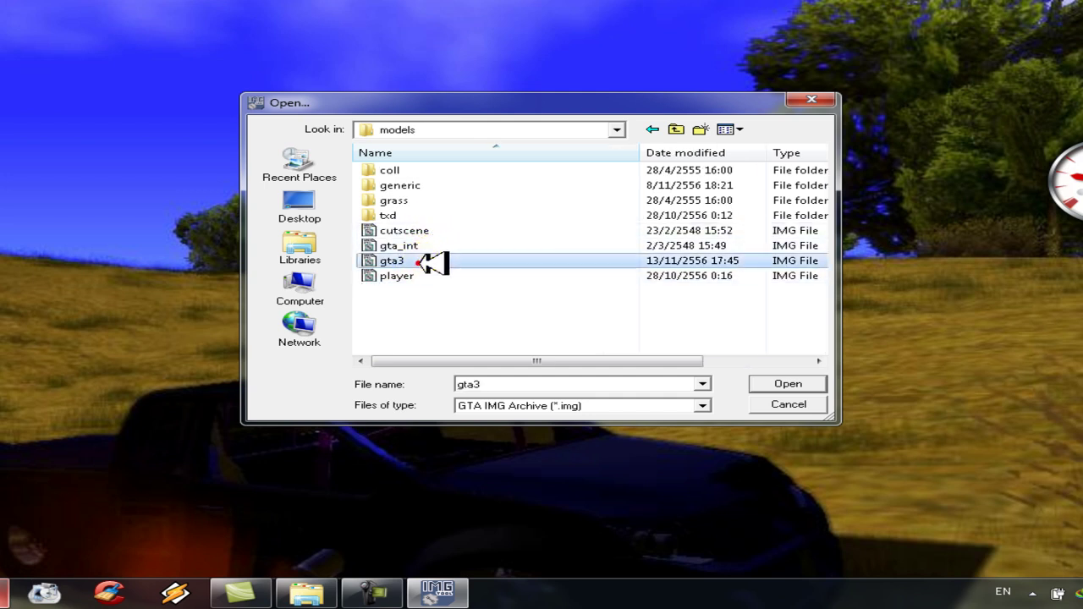
pyautogui.click(783, 382)
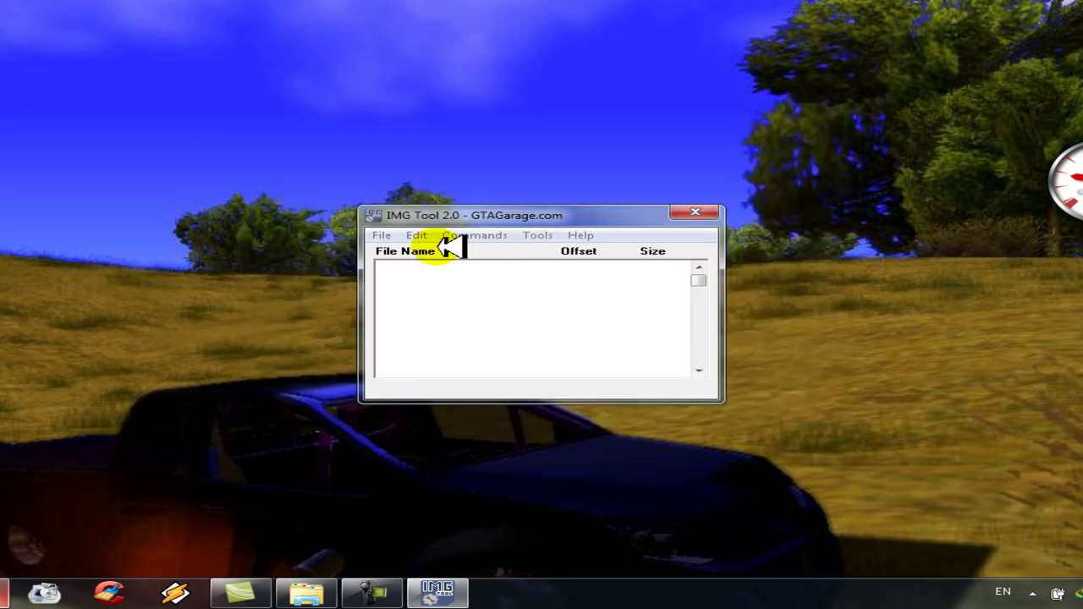
# Select the bbb_lr_slv2.dff entry in the gta3 archive and open the Find dialog.
pyautogui.click(471, 314)
pyautogui.moveTo(697, 279)
pyautogui.mouseDown()
pyautogui.moveTo(702, 358)
pyautogui.moveTo(713, 271)
pyautogui.mouseUp()
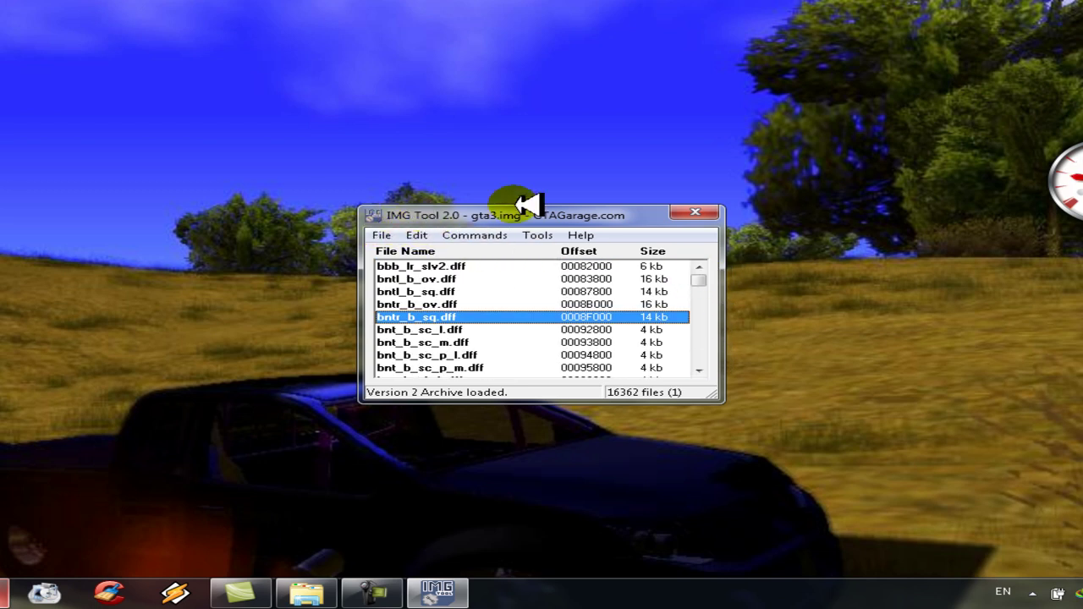
pyautogui.moveTo(529, 215); pyautogui.dragTo(382, 151)
pyautogui.click(333, 204)
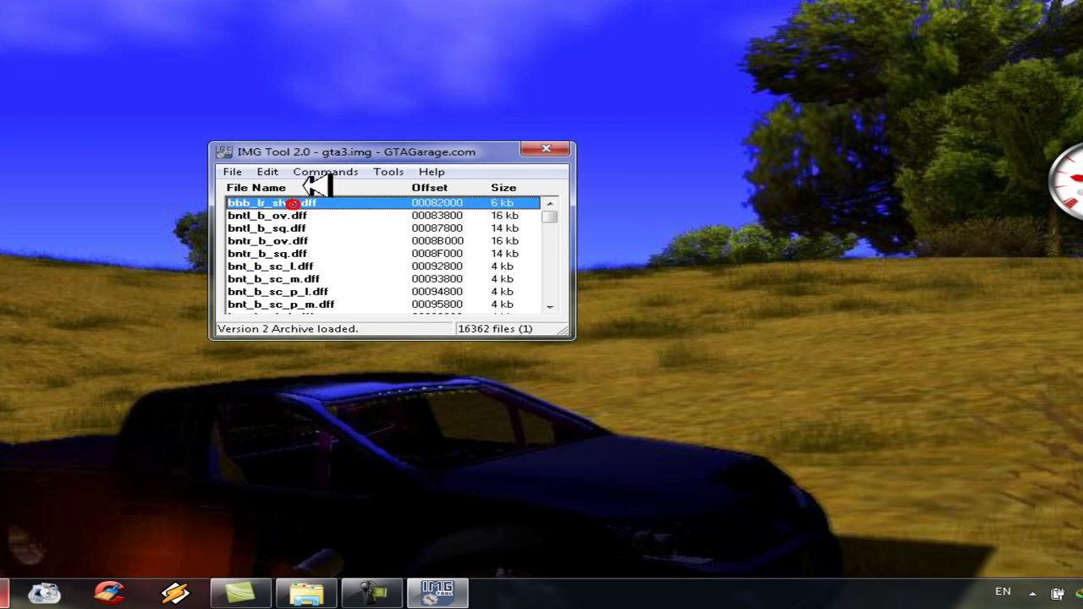
pyautogui.click(234, 171)
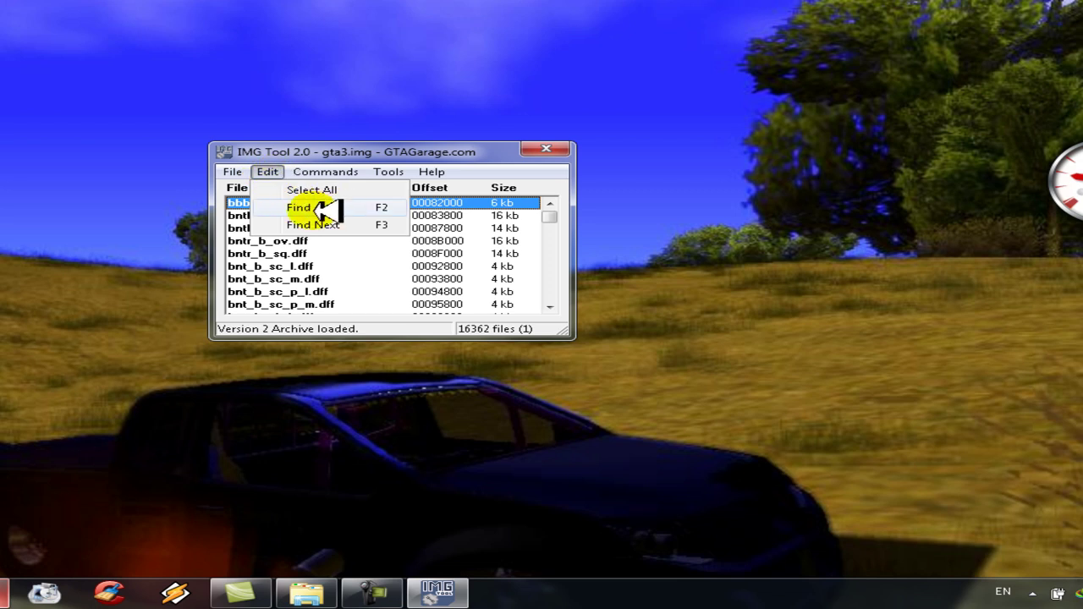
pyautogui.click(325, 210)
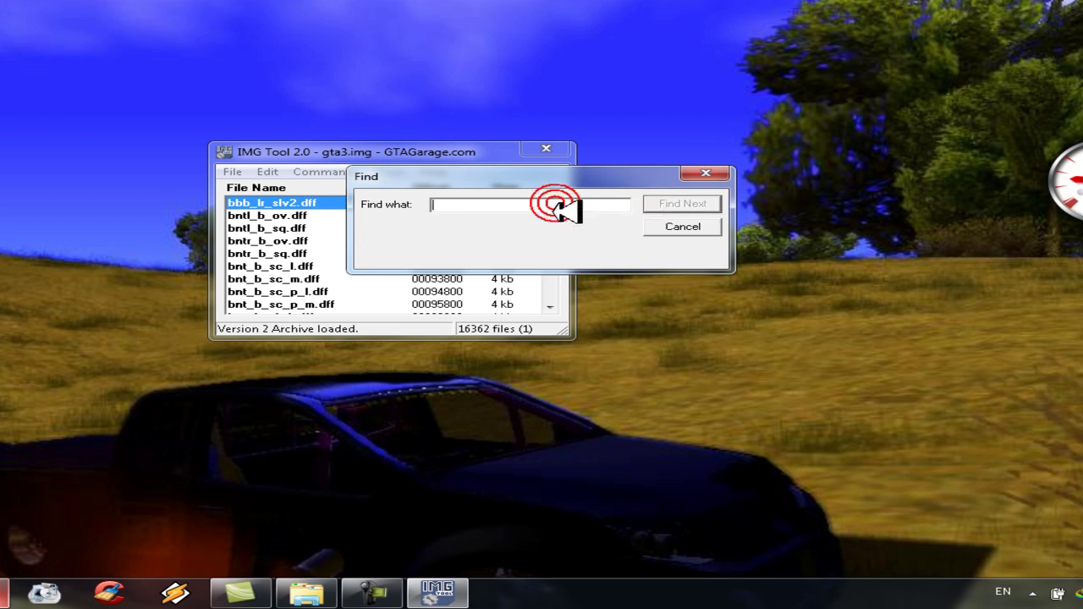
# Switch to the mod gta folder in Windows Explorer and maximize its window.
pyautogui.click(306, 592)
pyautogui.scroll(-10, 508, 162)
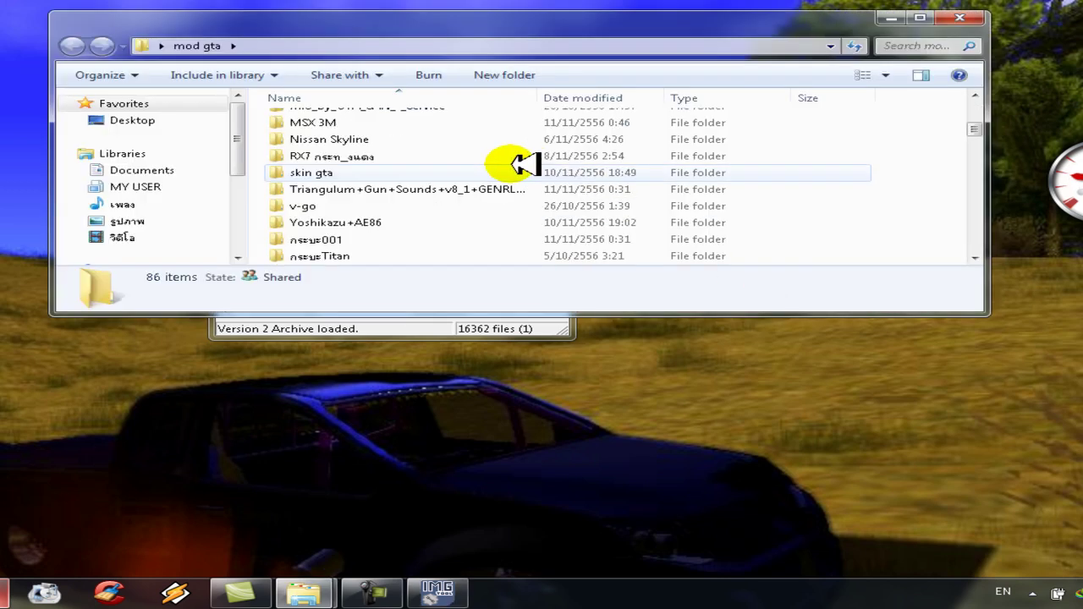
pyautogui.click(429, 41)
pyautogui.doubleClick(394, 29)
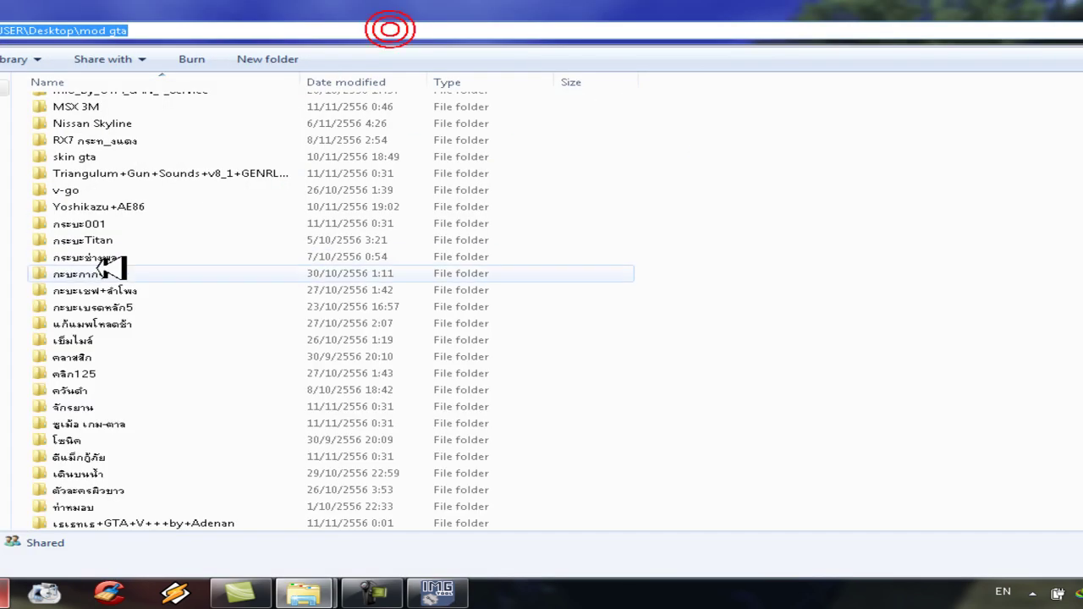
# Look through the mod folders in mod gta, also in descending name order, for a mod to install.
pyautogui.click(116, 358)
pyautogui.scroll(-4, 127, 359)
pyautogui.click(116, 255)
pyautogui.scroll(-2, 119, 302)
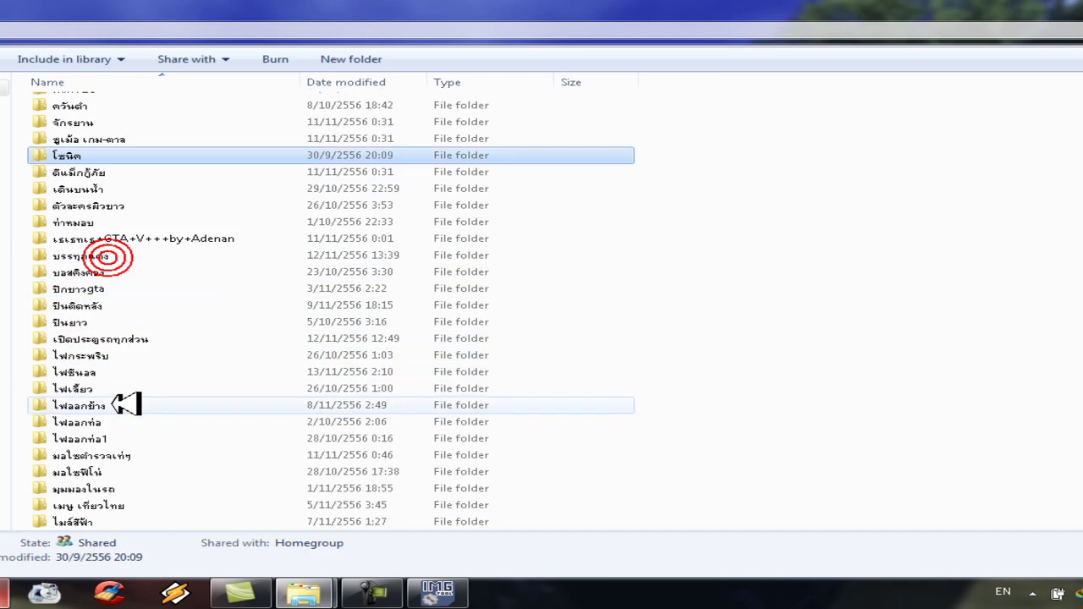
pyautogui.scroll(-4, 118, 302)
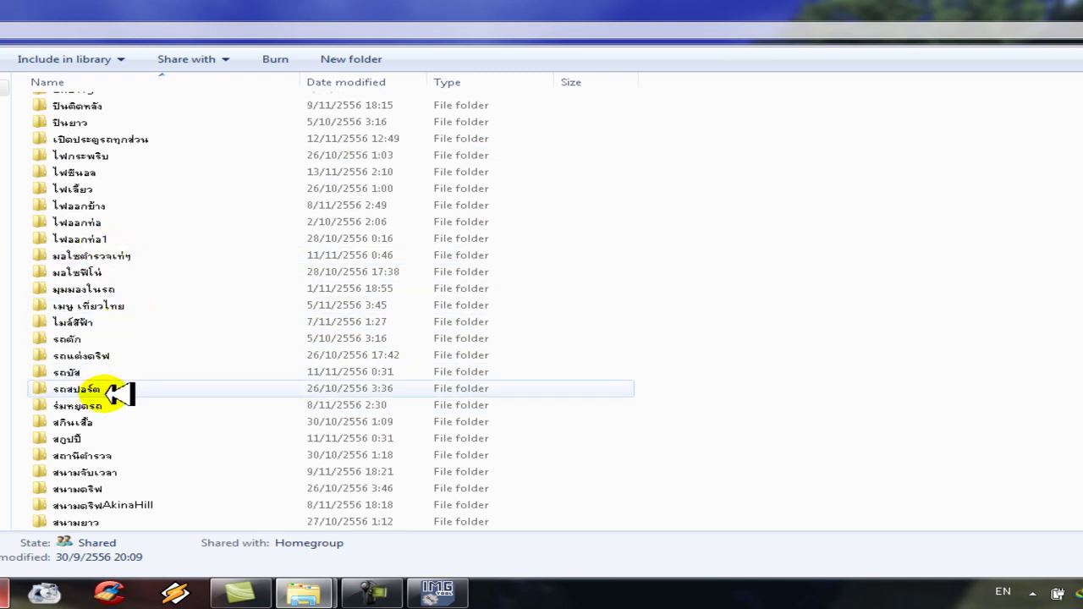
pyautogui.scroll(3, 110, 382)
pyautogui.scroll(4, 107, 279)
pyautogui.scroll(-5, 107, 322)
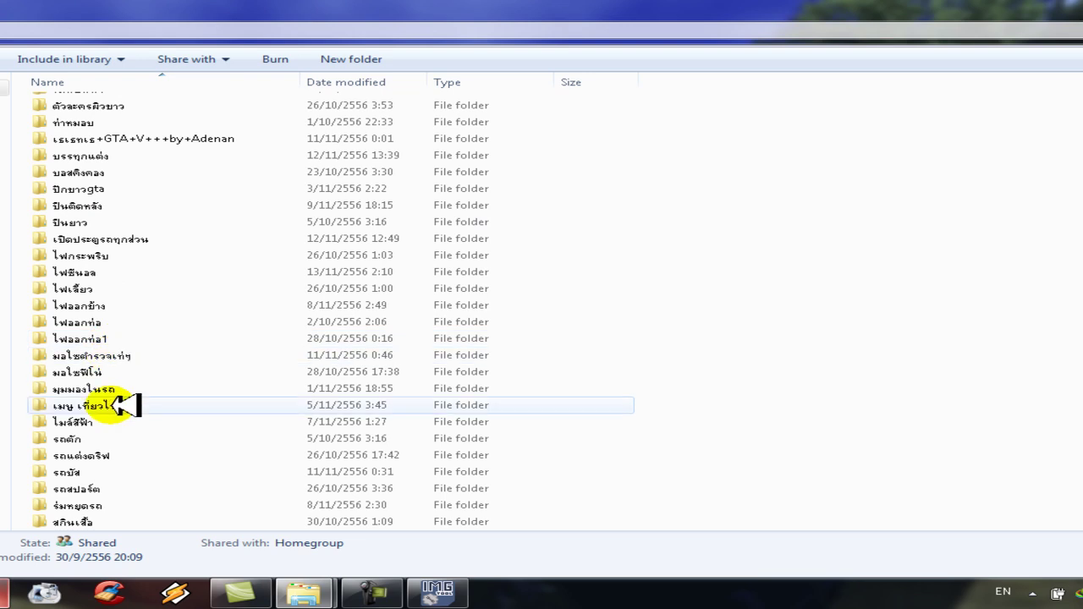
pyautogui.scroll(-7, 106, 467)
pyautogui.scroll(13, 145, 443)
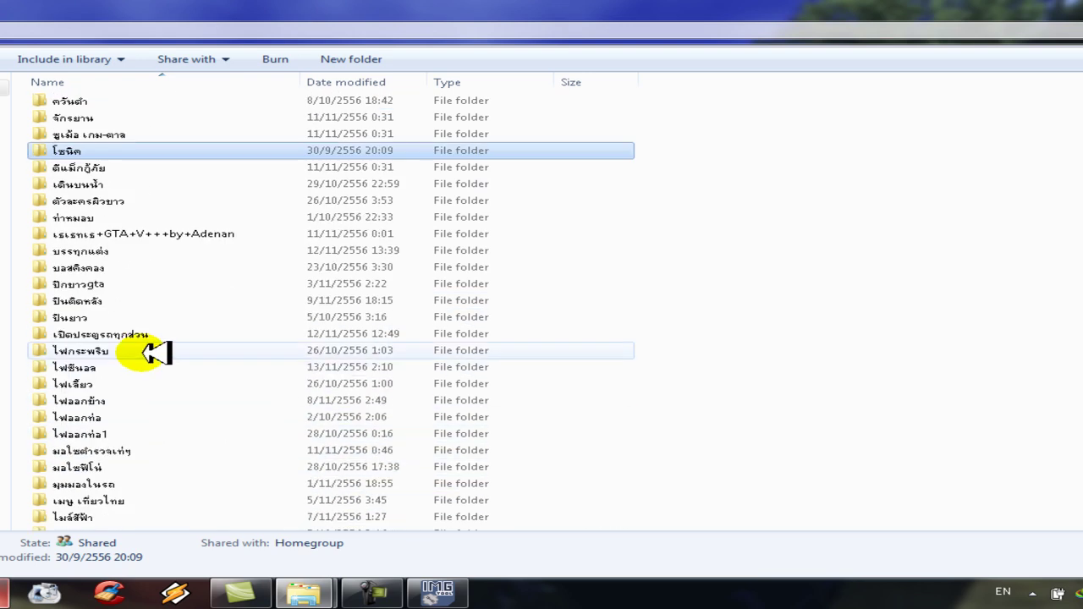
pyautogui.scroll(3, 106, 236)
pyautogui.scroll(-1, 107, 287)
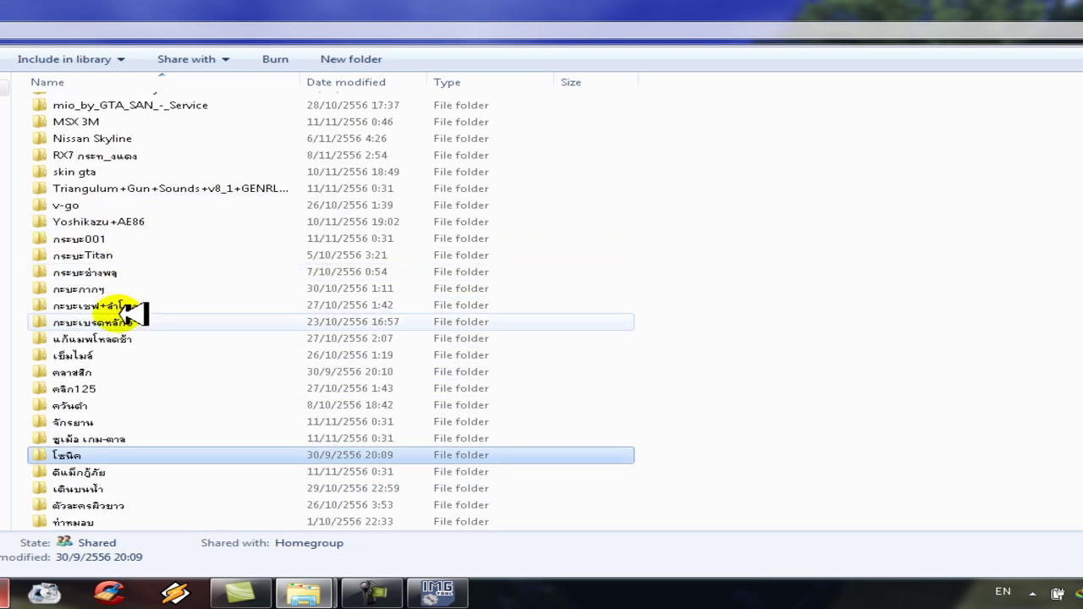
pyautogui.scroll(-2, 133, 440)
pyautogui.scroll(6, 121, 138)
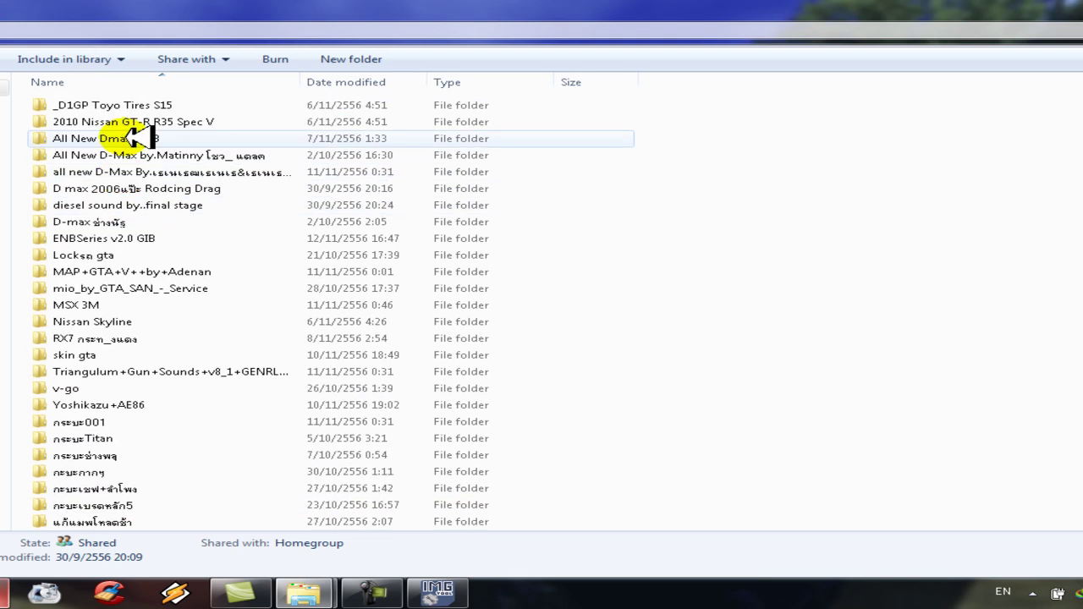
pyautogui.scroll(-19, 96, 303)
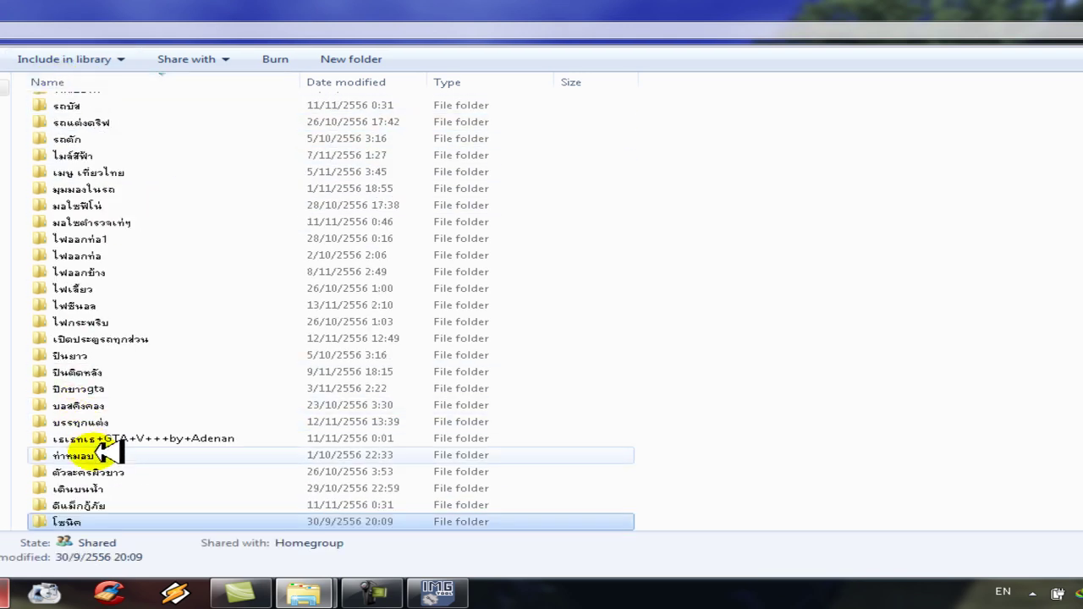
pyautogui.scroll(7, 97, 442)
pyautogui.scroll(2, 101, 364)
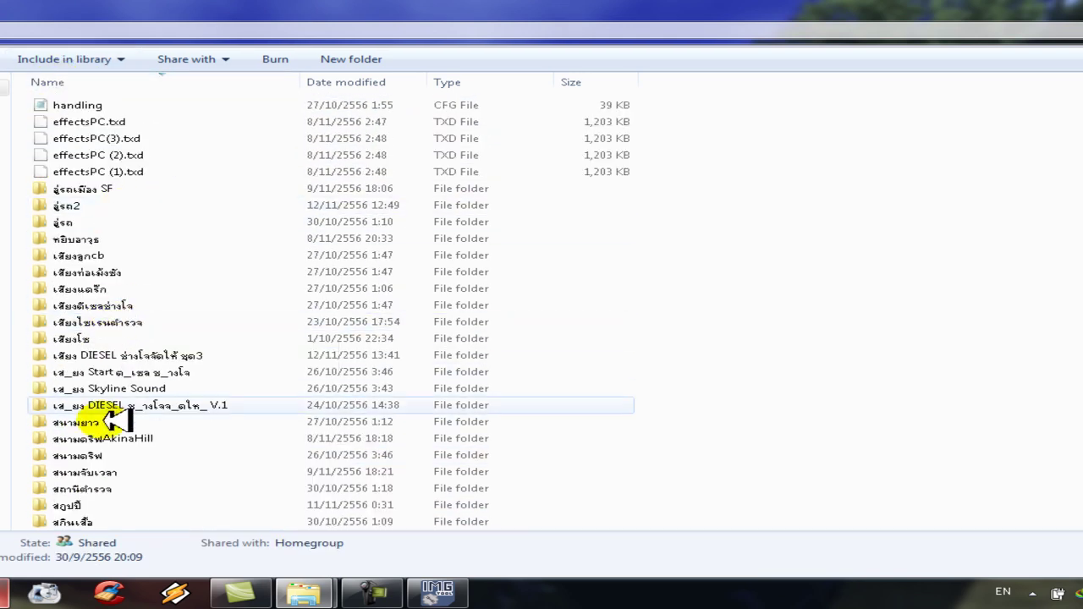
pyautogui.scroll(-2, 106, 440)
pyautogui.scroll(-8, 114, 505)
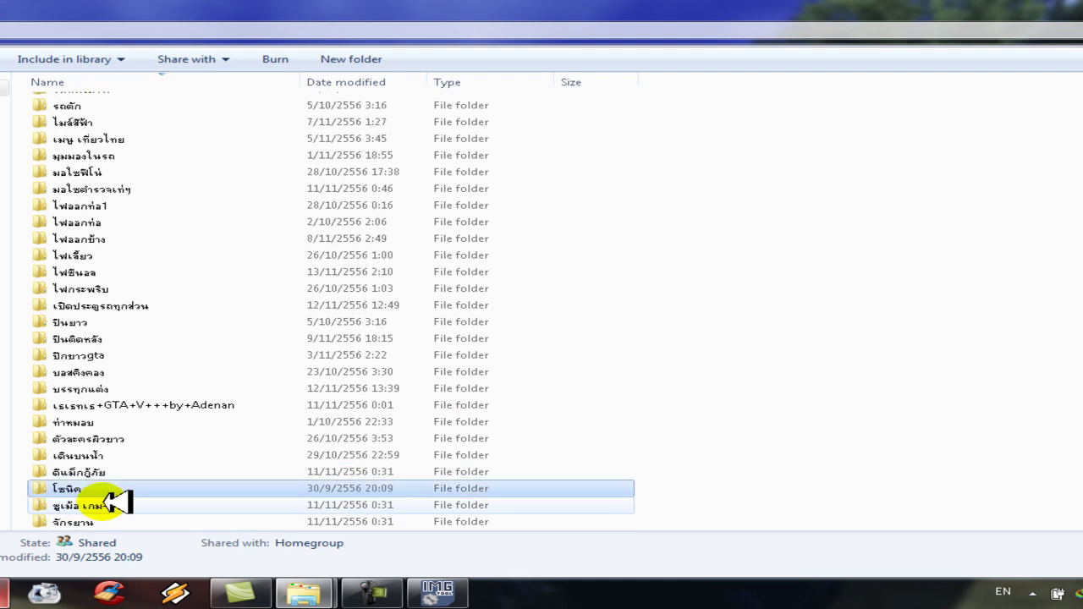
pyautogui.scroll(-5, 114, 501)
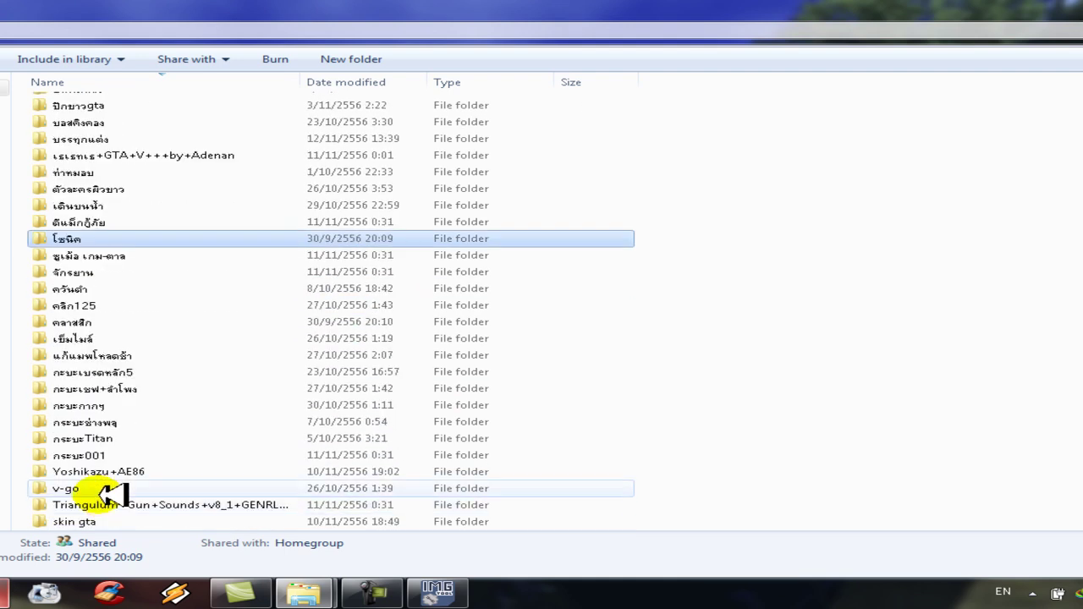
pyautogui.scroll(3, 105, 250)
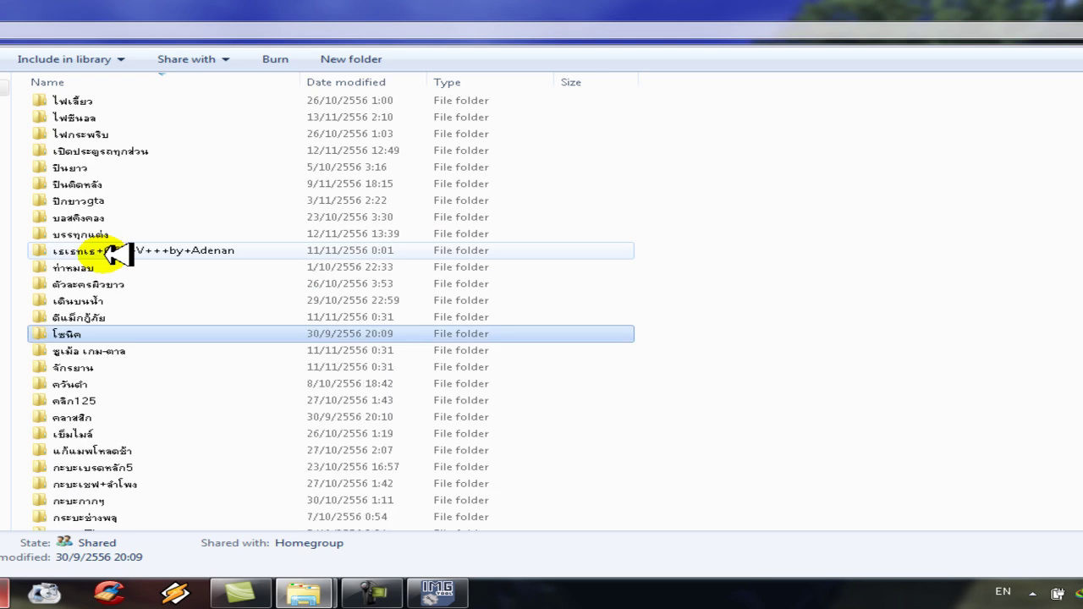
pyautogui.scroll(3, 115, 252)
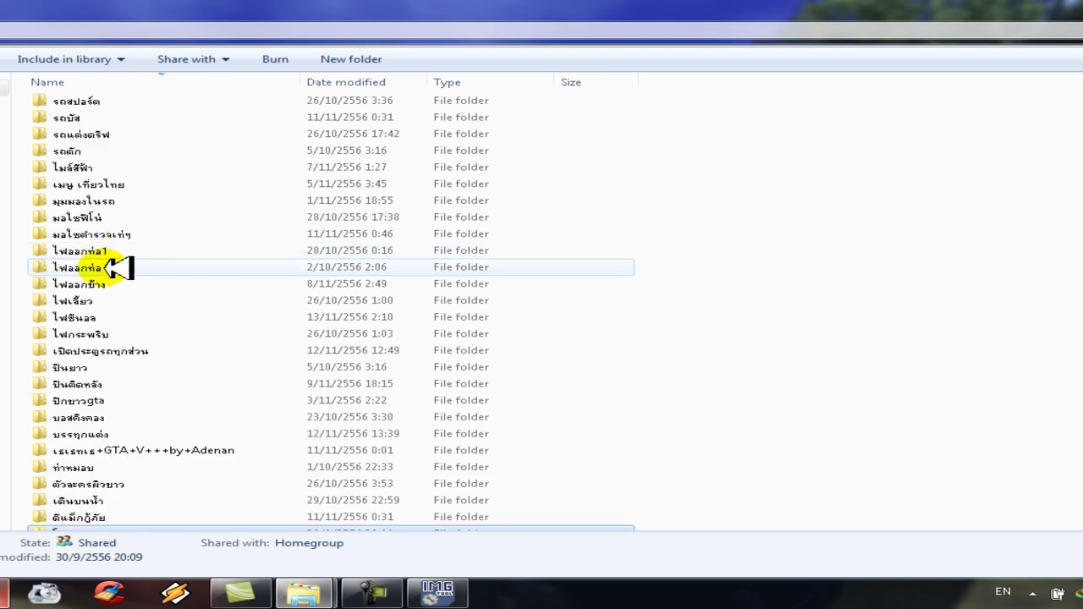
pyautogui.scroll(7, 108, 410)
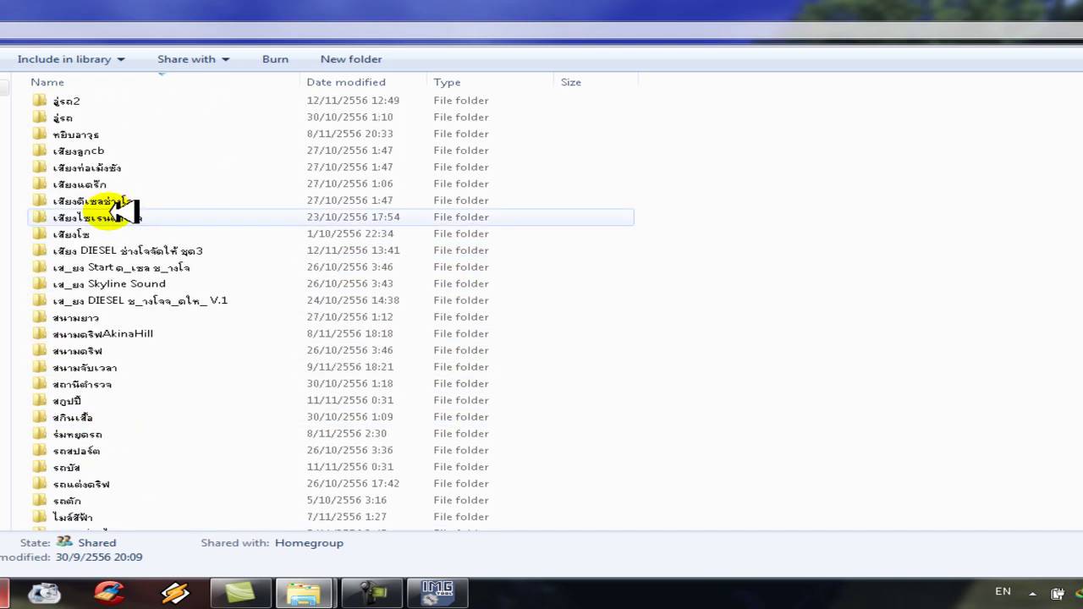
pyautogui.scroll(2, 119, 215)
pyautogui.scroll(-1, 114, 390)
pyautogui.scroll(-8, 110, 391)
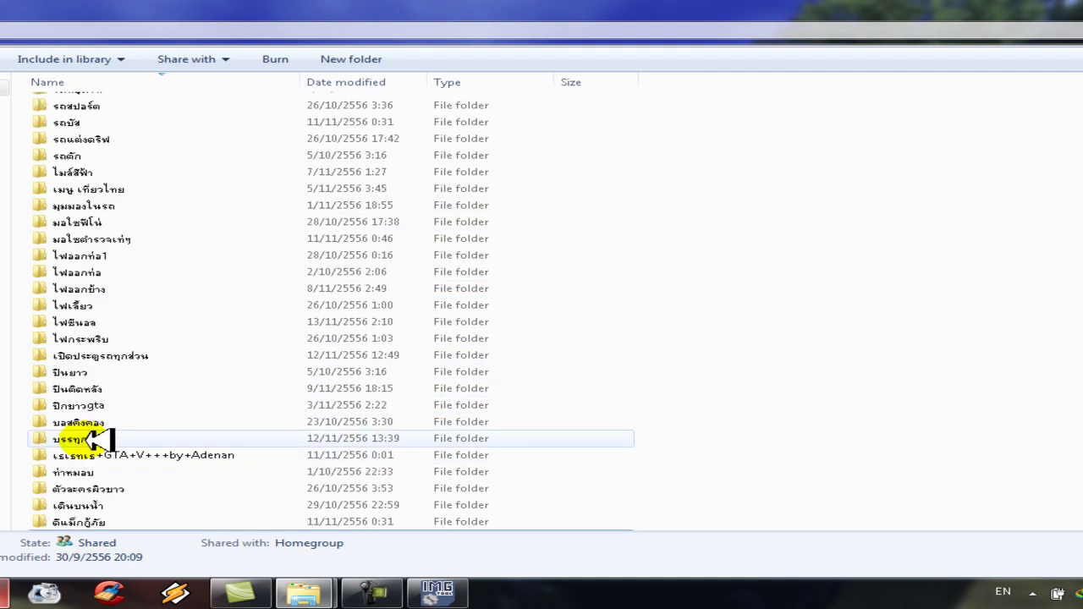
pyautogui.scroll(-3, 93, 438)
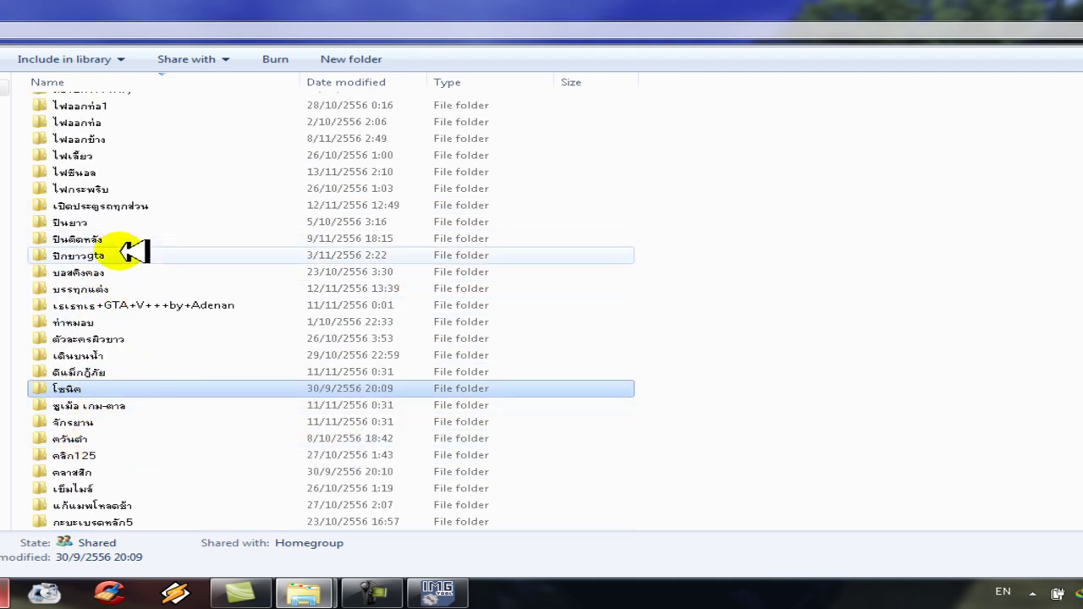
pyautogui.scroll(-8, 106, 423)
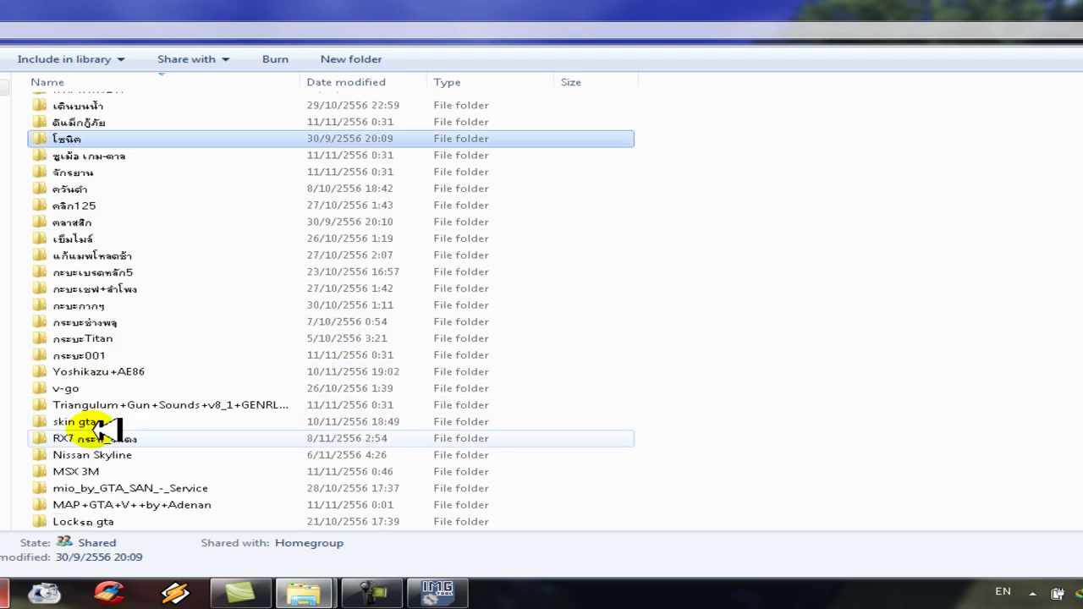
pyautogui.scroll(15, 118, 423)
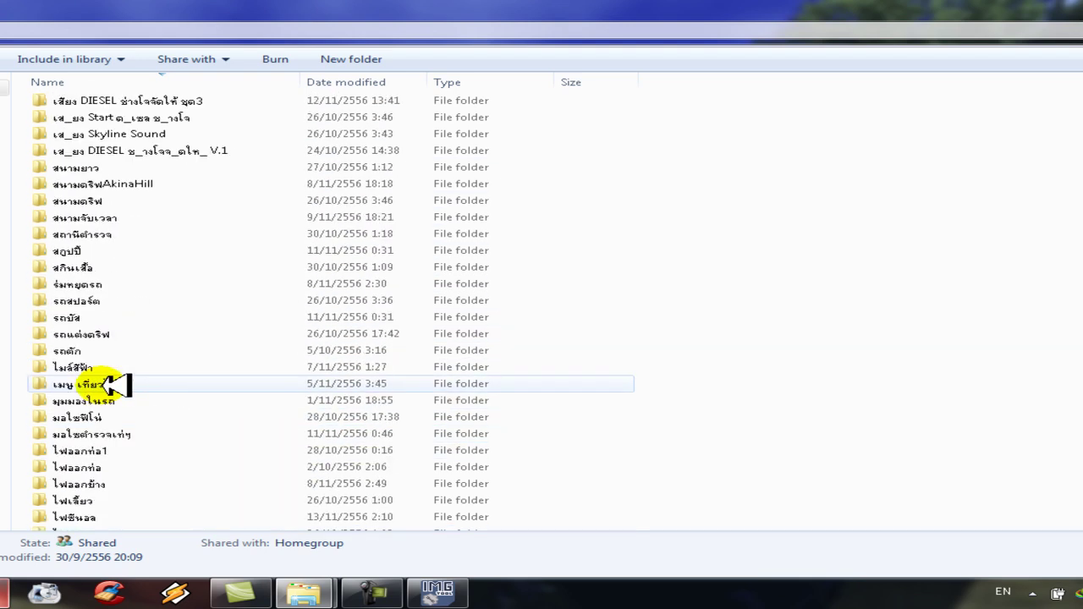
pyautogui.scroll(-4, 122, 271)
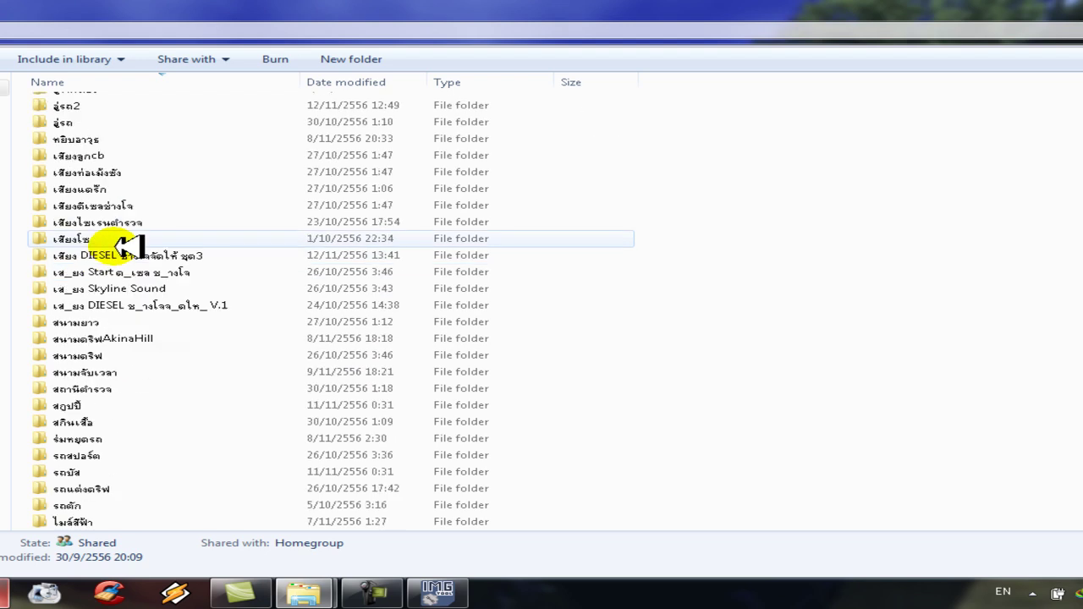
pyautogui.scroll(-2, 123, 261)
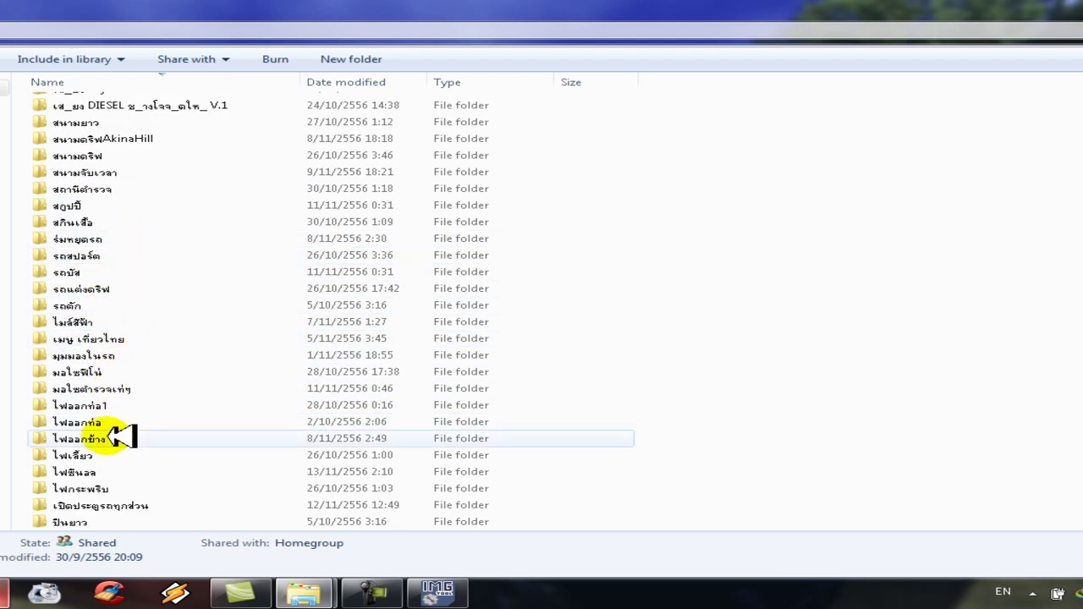
# Open the ปืนยาว mod folder and copy the file name desert_eagle.dff without renaming the file.
pyautogui.scroll(-1, 112, 478)
pyautogui.doubleClick(109, 474)
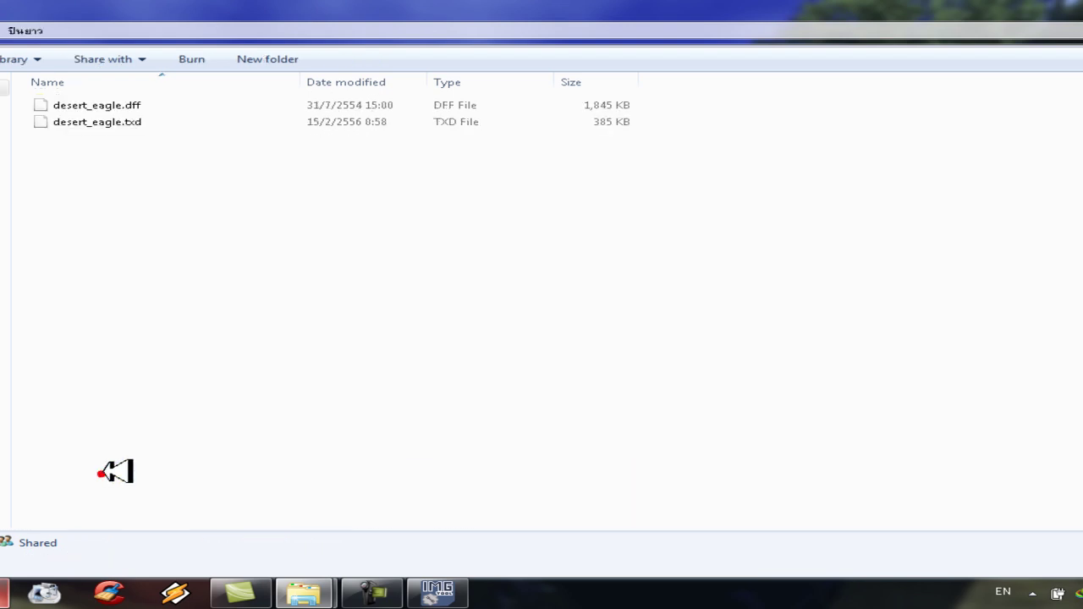
pyautogui.click(116, 103)
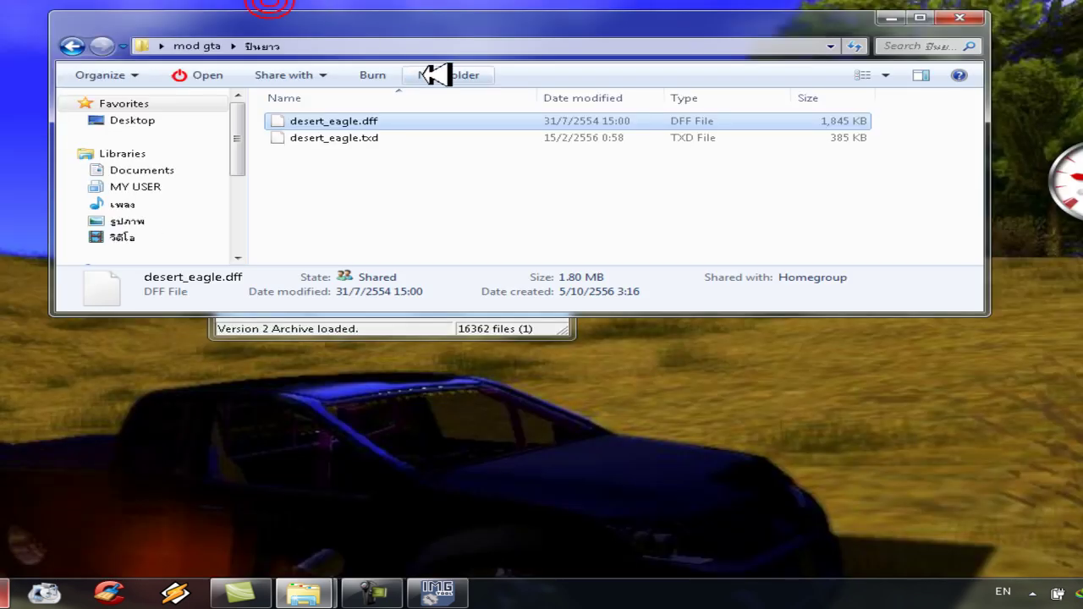
pyautogui.click(349, 121)
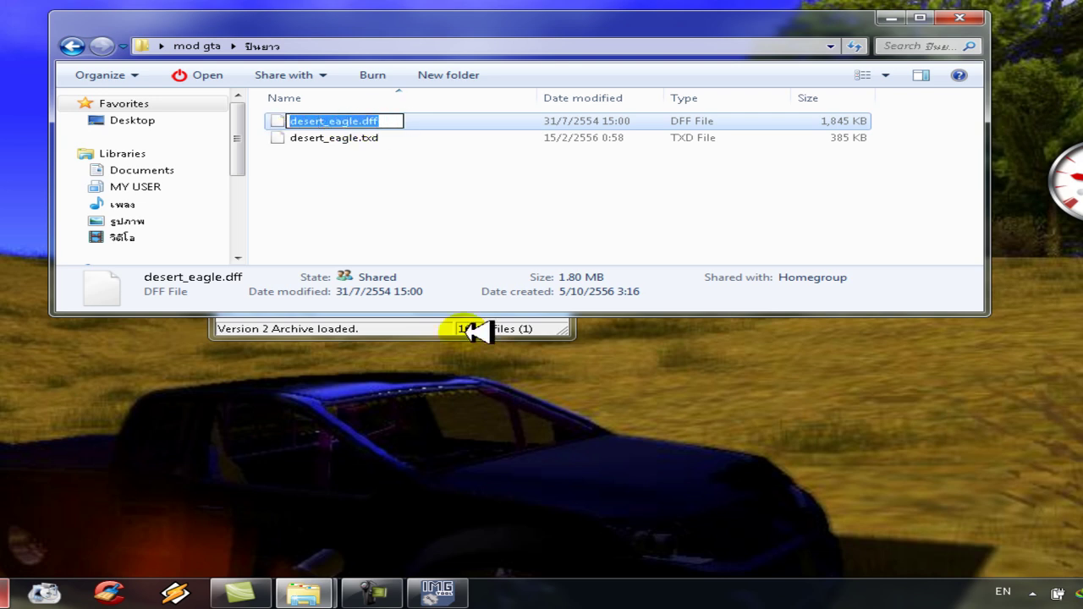
pyautogui.click(531, 207)
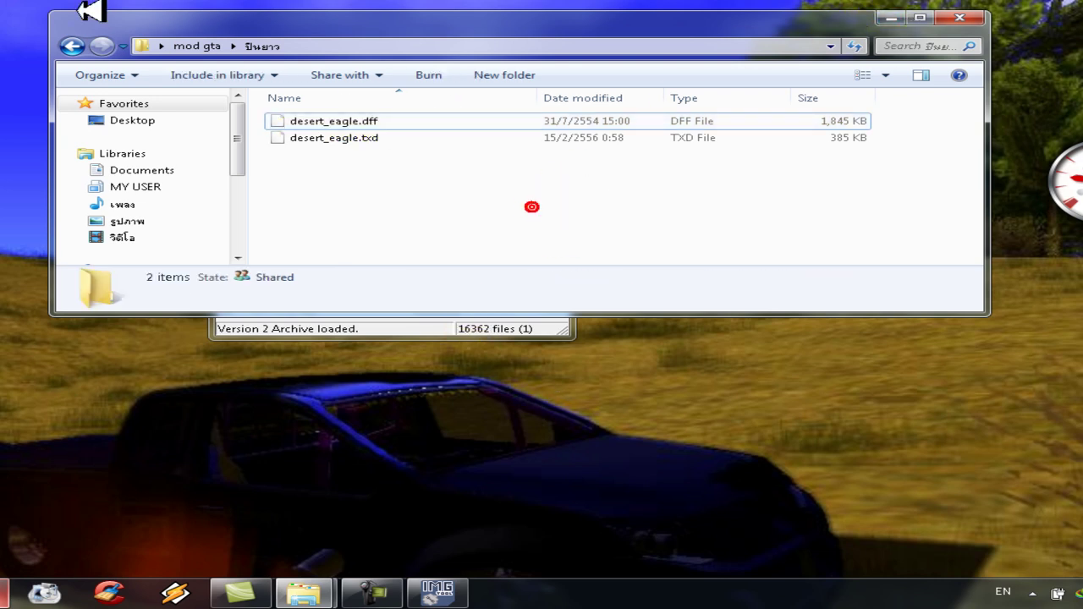
# Move the ปืนยาว folder from mod gta onto the desktop and close the Explorer window.
pyautogui.click(76, 48)
pyautogui.moveTo(372, 256); pyautogui.dragTo(411, 400)
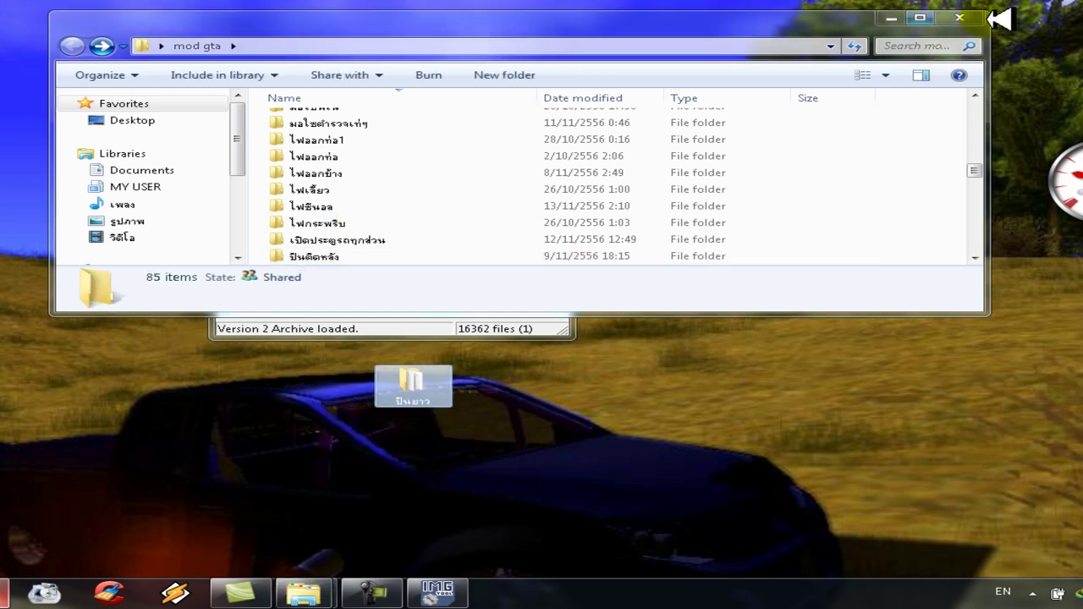
pyautogui.click(964, 17)
# Find the desert_eagle.dff entry in the gta3 archive in IMG Tool 2.0.
pyautogui.hotkey('ctrl', 'f')
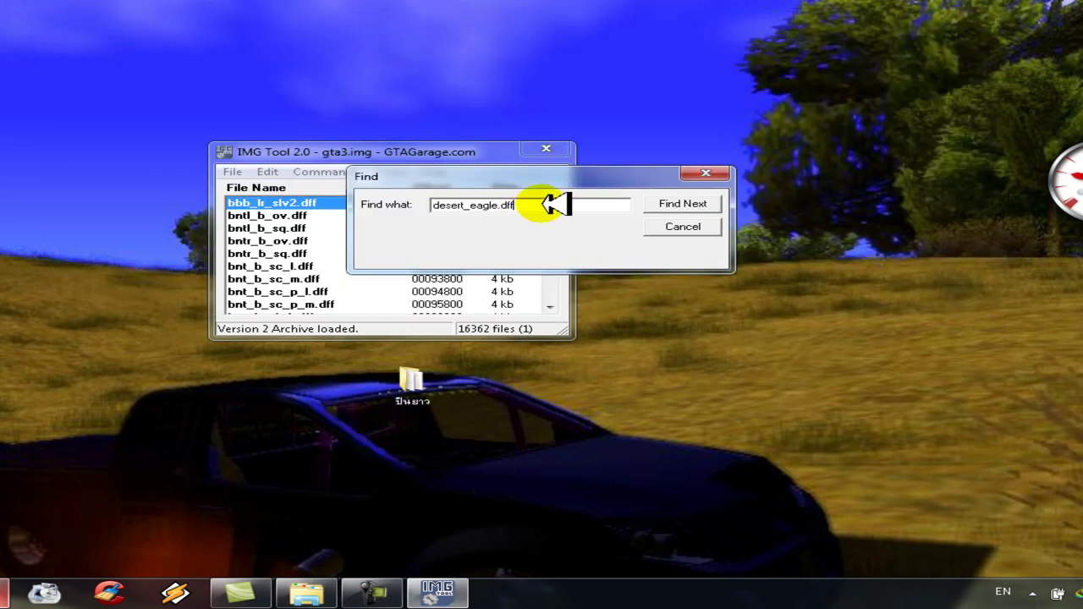
pyautogui.click(715, 204)
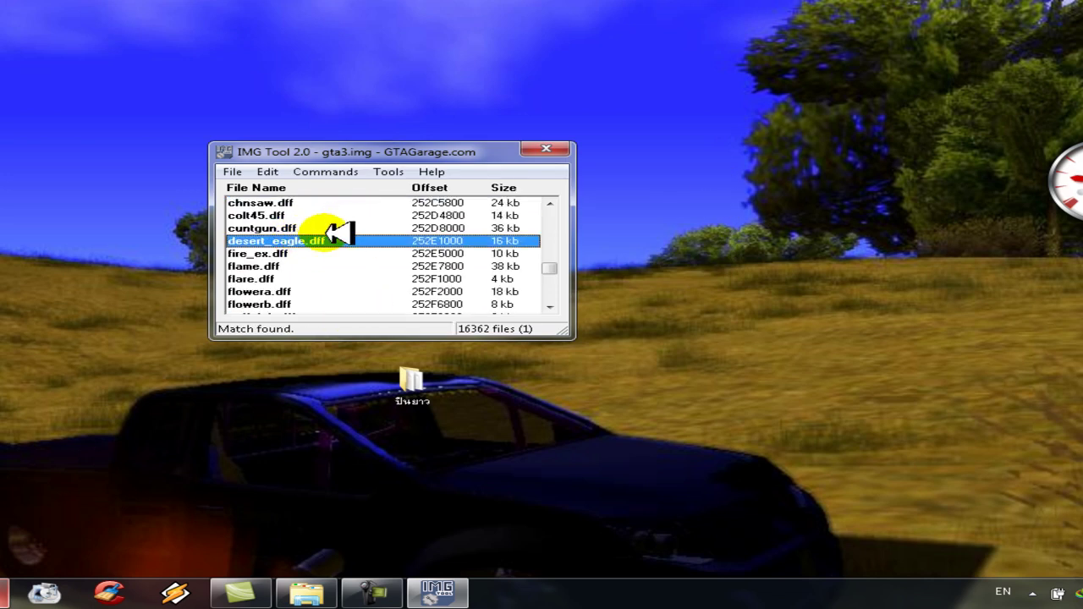
# Replace the archive's desert_eagle.dff entry with the desert_eagle.dff file from the ปืนยาว folder on the desktop.
pyautogui.click(346, 172)
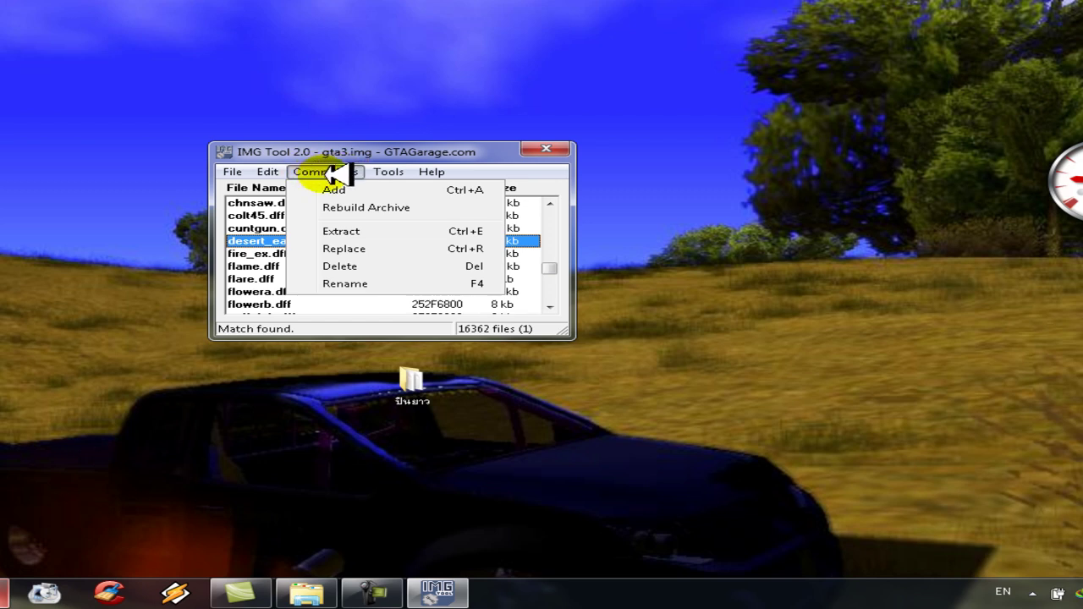
pyautogui.click(373, 251)
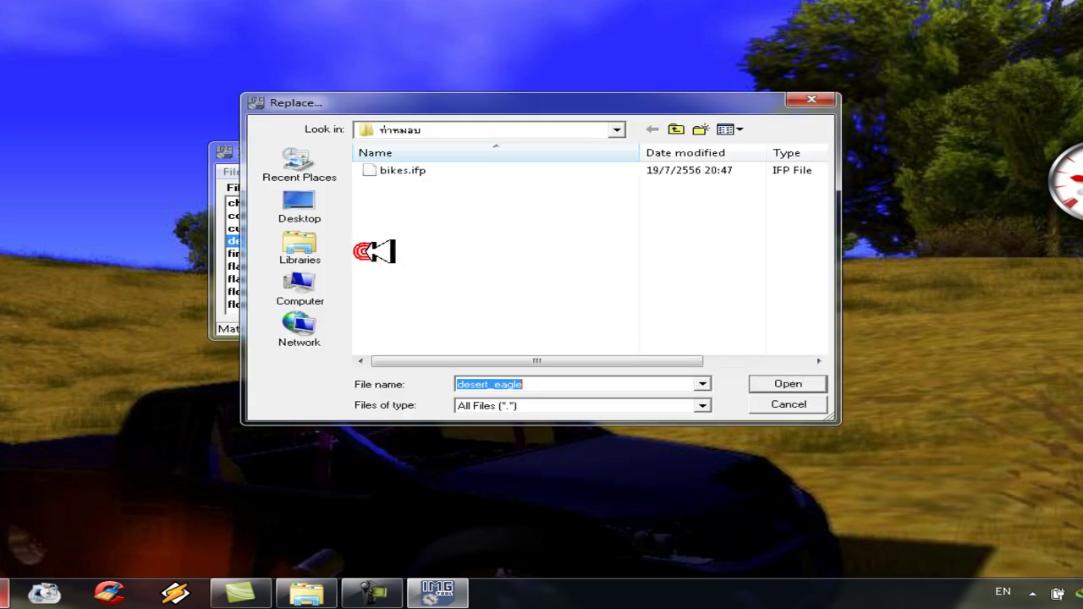
pyautogui.click(326, 203)
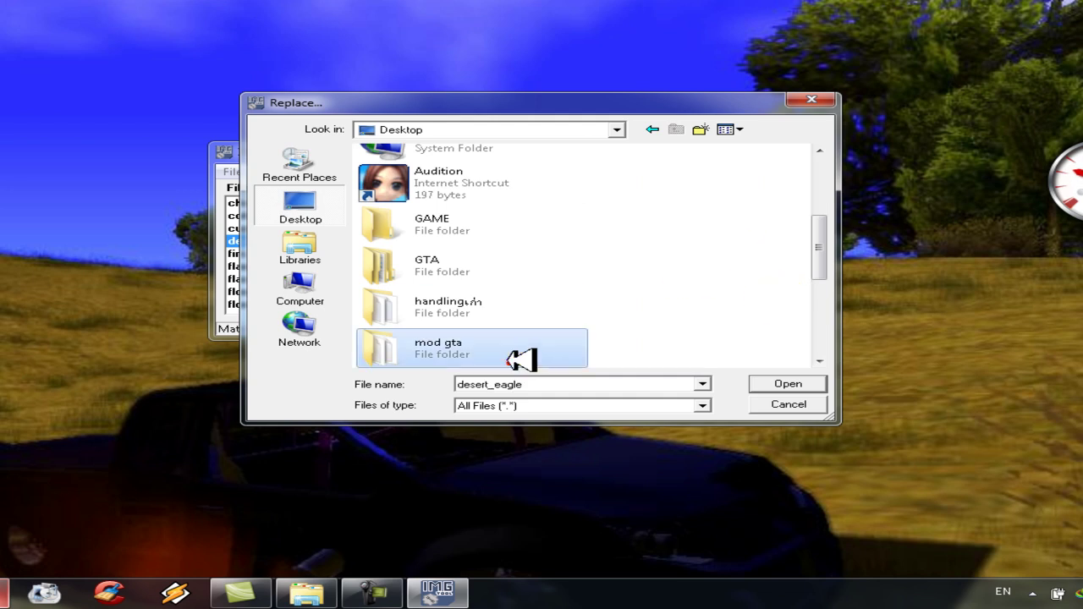
pyautogui.scroll(-5, 457, 288)
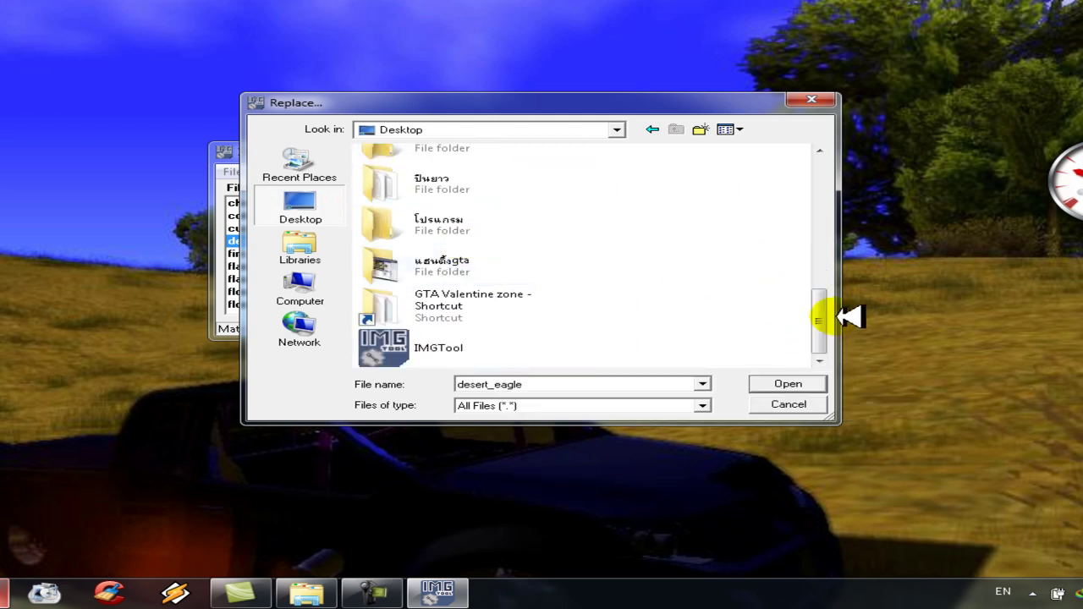
pyautogui.scroll(3, 479, 212)
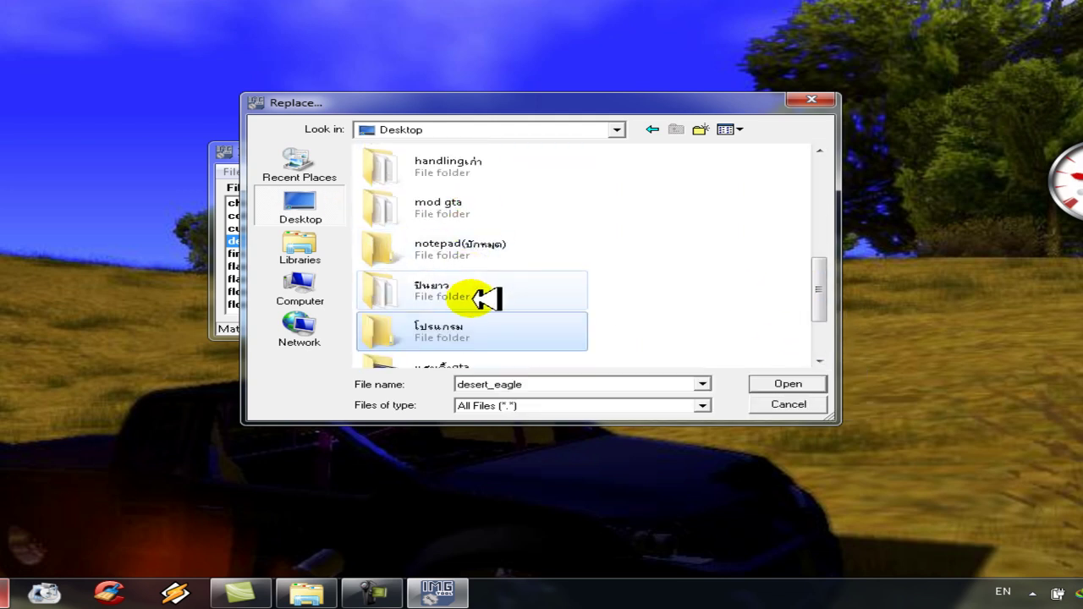
pyautogui.scroll(-3, 508, 279)
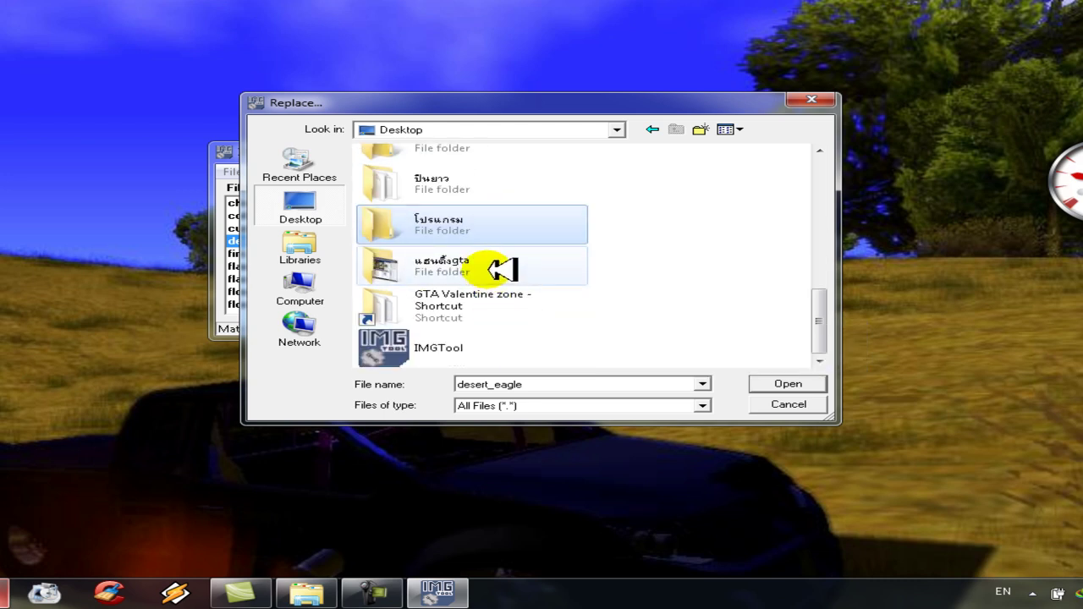
pyautogui.moveTo(818, 307); pyautogui.dragTo(798, 290)
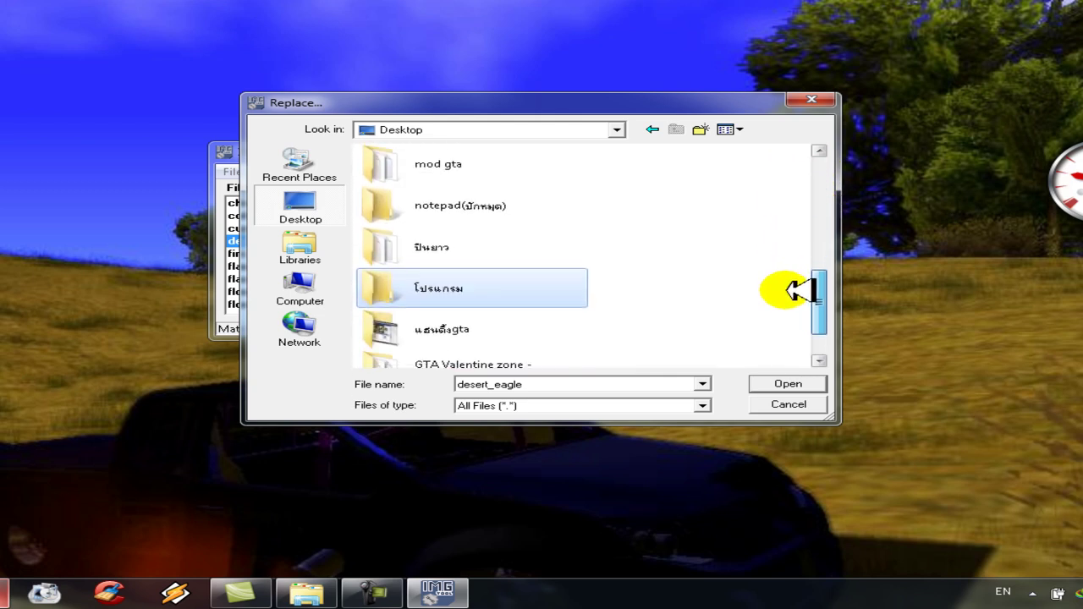
pyautogui.doubleClick(478, 259)
pyautogui.click(449, 168)
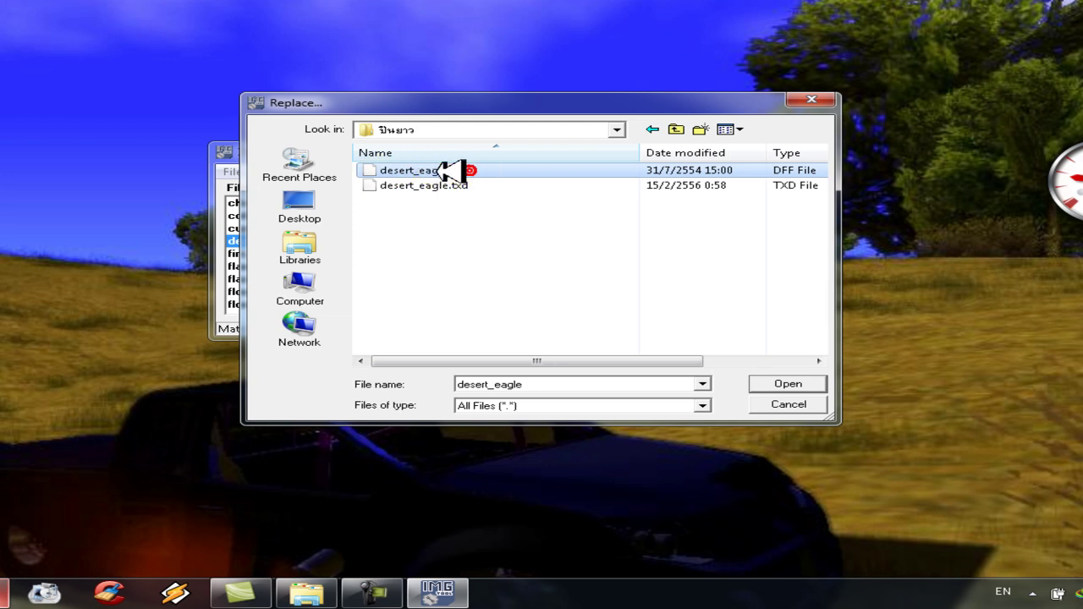
pyautogui.click(471, 170)
pyautogui.click(814, 381)
pyautogui.click(500, 292)
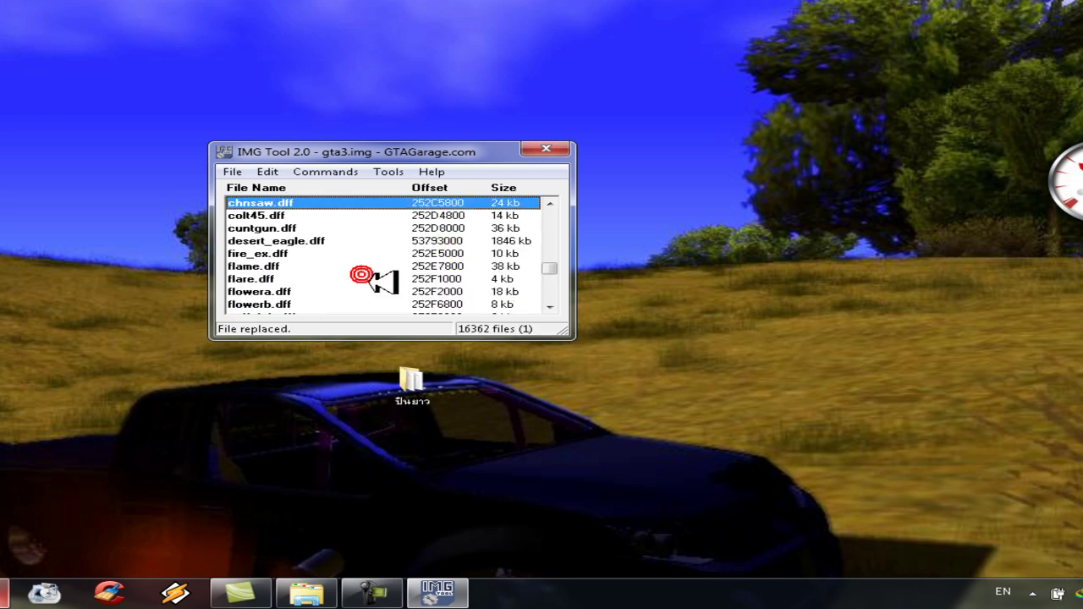
pyautogui.click(330, 240)
pyautogui.click(239, 172)
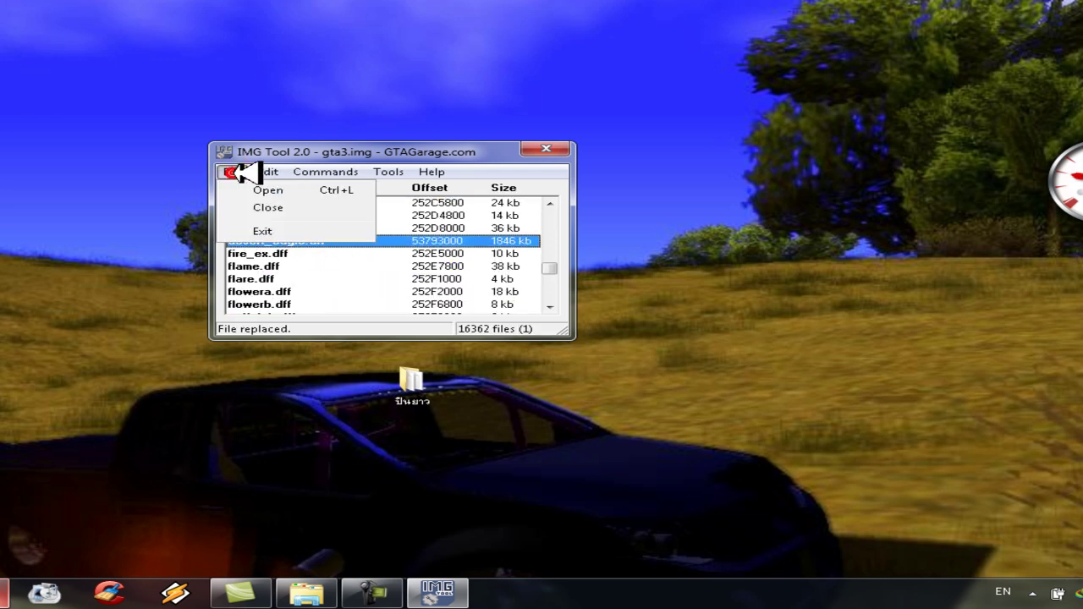
pyautogui.click(254, 189)
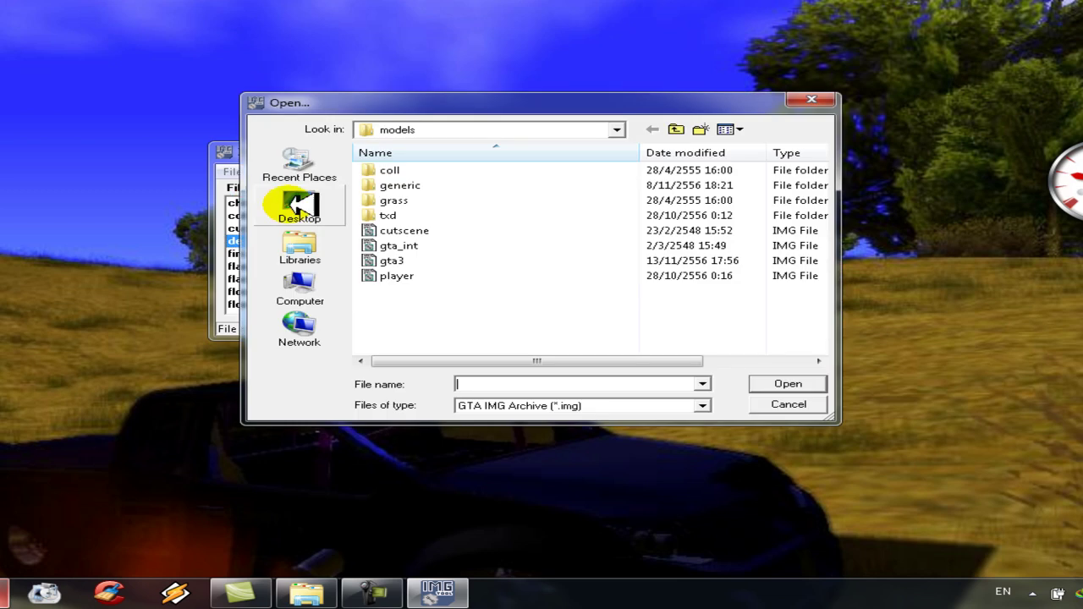
pyautogui.click(815, 103)
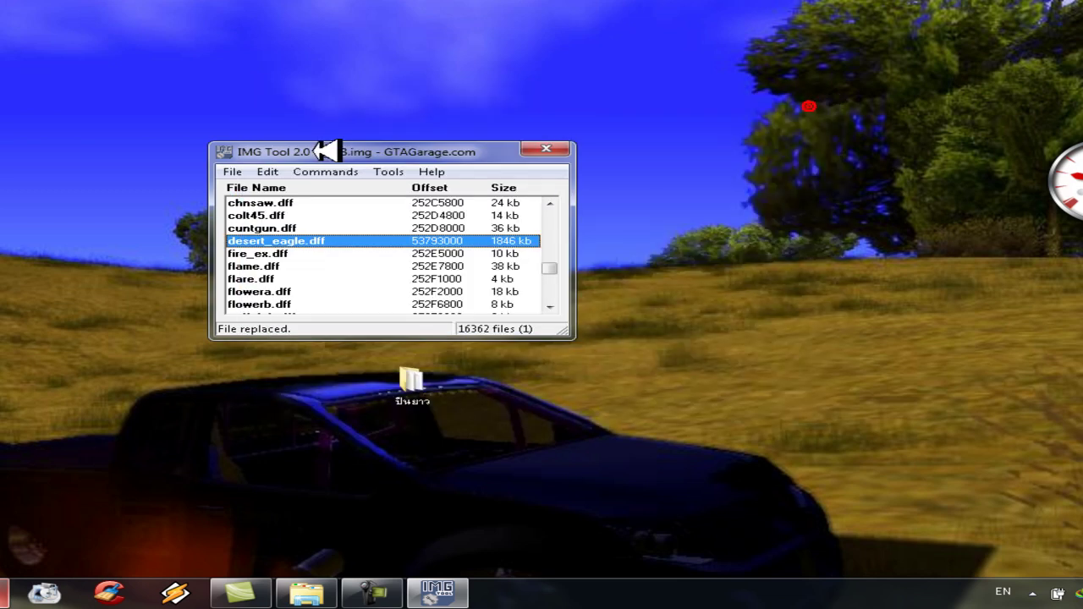
# Search the gta3 archive for the desert_eagle.dff entry again.
pyautogui.click(269, 172)
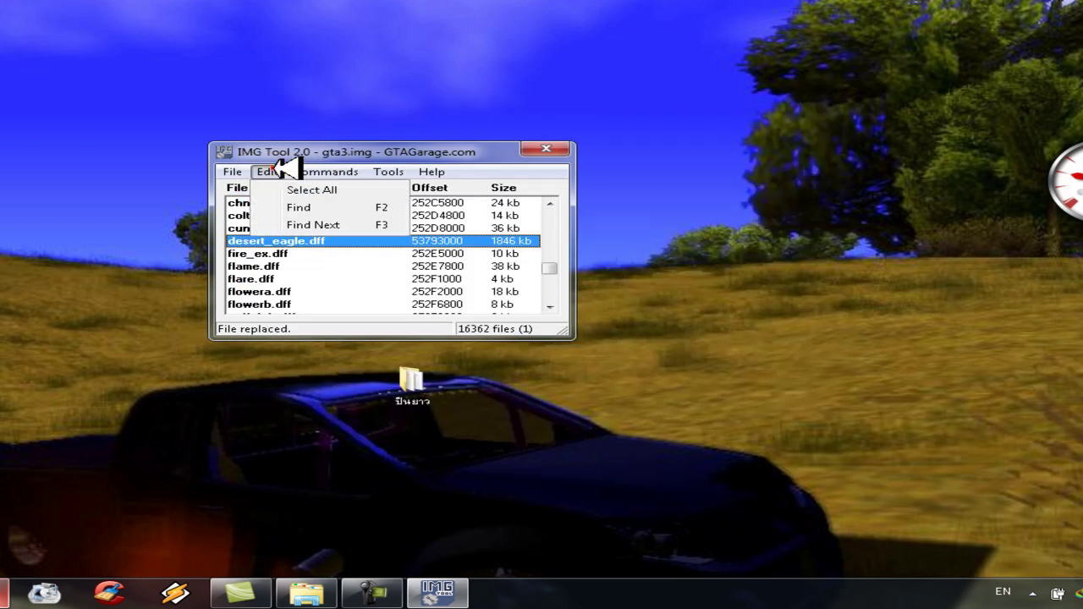
pyautogui.click(328, 209)
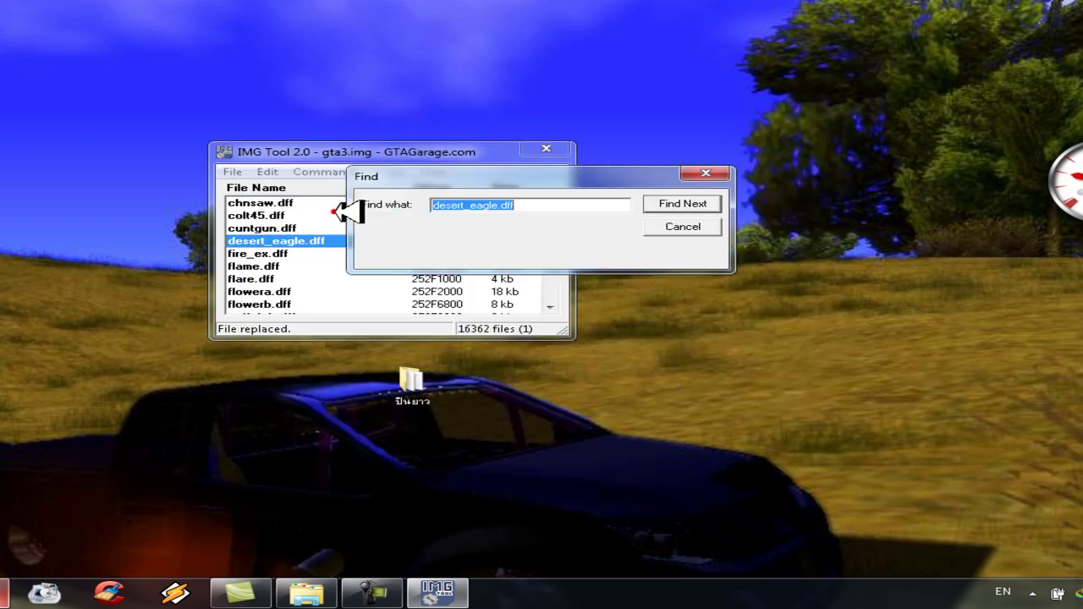
pyautogui.click(686, 203)
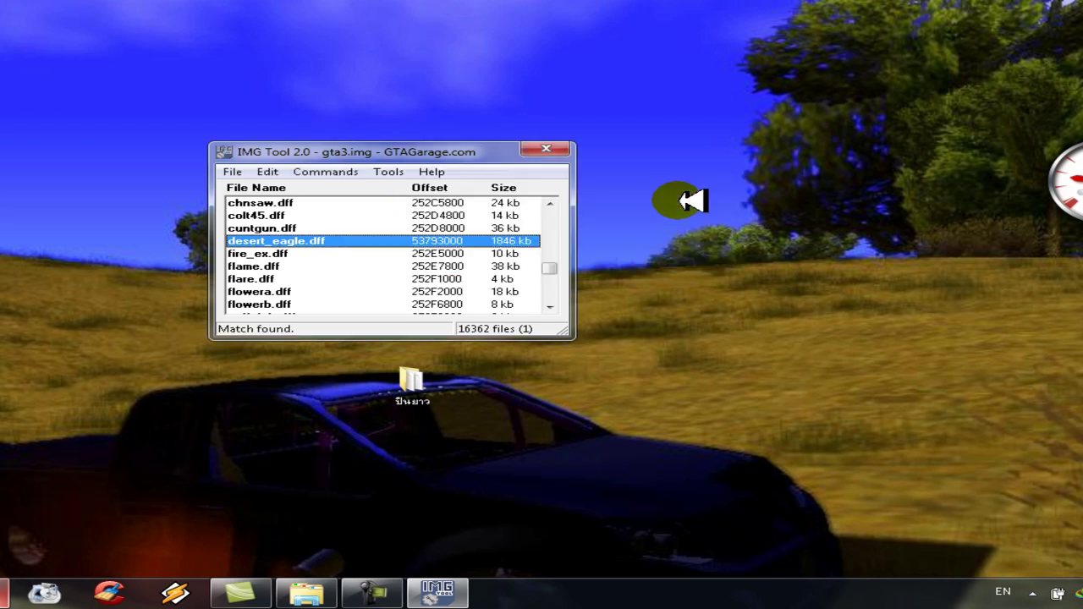
# Find the desert_eagle.txd entry in the gta3 archive, using the file name copied from the ปืนยาว folder on the desktop.
pyautogui.click(267, 172)
pyautogui.click(308, 203)
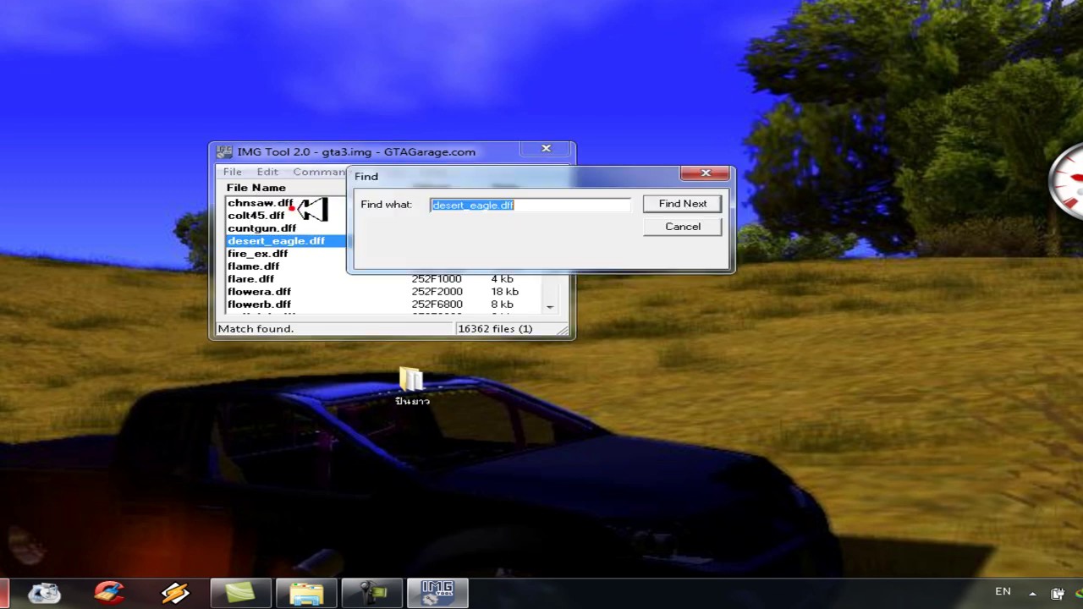
pyautogui.moveTo(559, 203); pyautogui.dragTo(412, 206)
pyautogui.press('BackSpace')
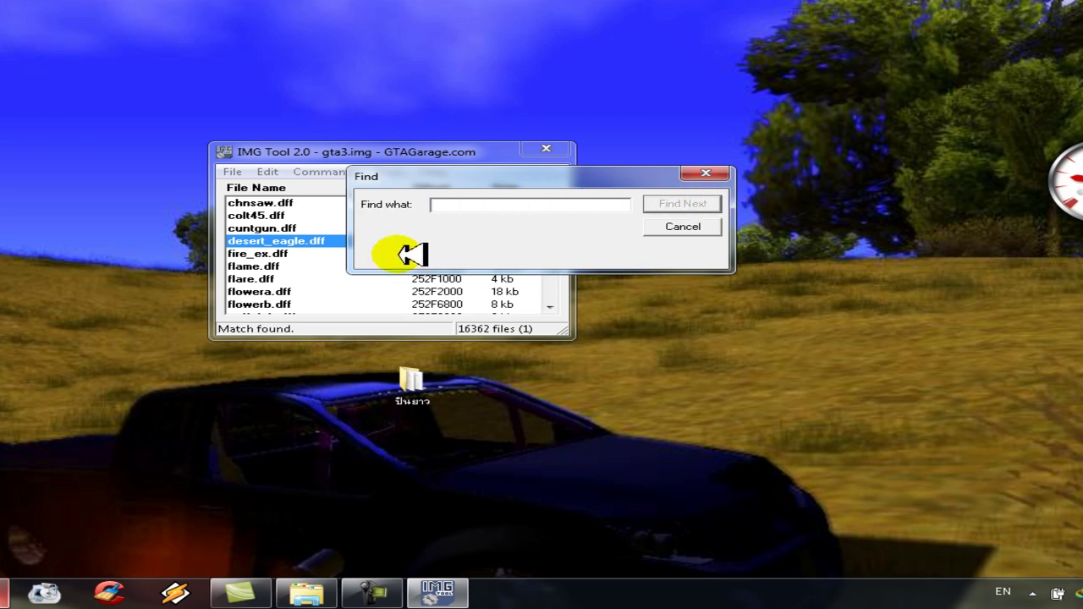
pyautogui.doubleClick(423, 390)
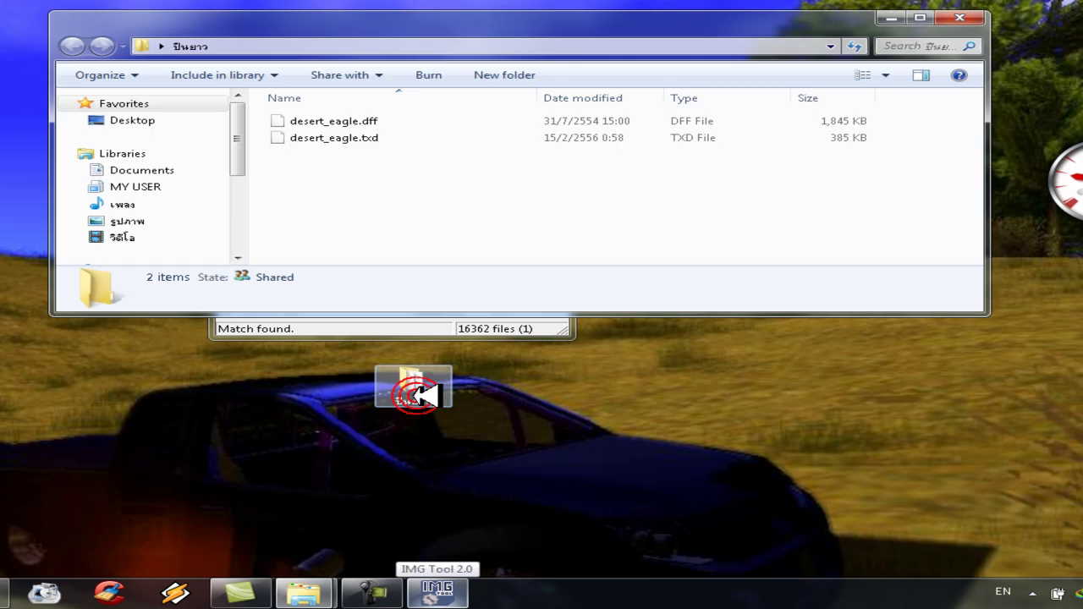
pyautogui.click(366, 138)
pyautogui.click(399, 138)
pyautogui.moveTo(386, 138); pyautogui.dragTo(295, 157)
pyautogui.hotkey('ctrl', 'c')
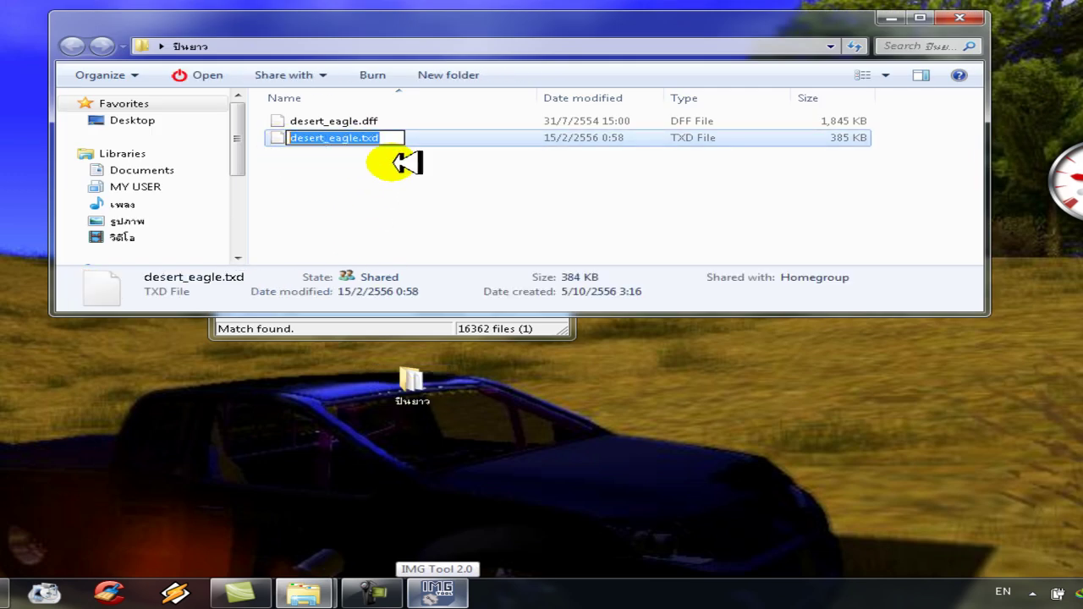
pyautogui.click(984, 19)
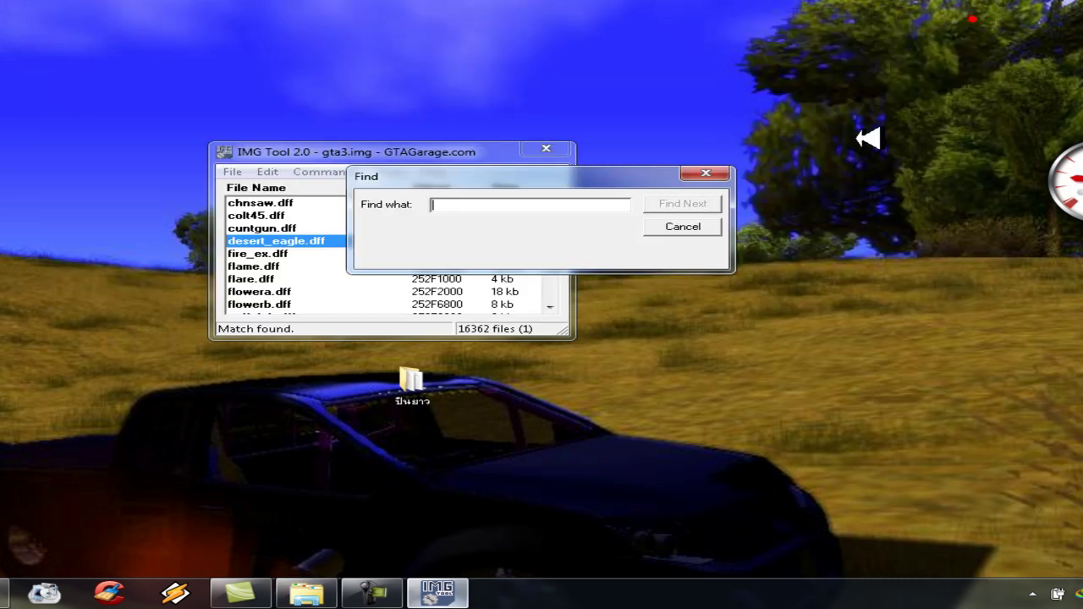
pyautogui.hotkey('ctrl', 'v')
pyautogui.click(677, 205)
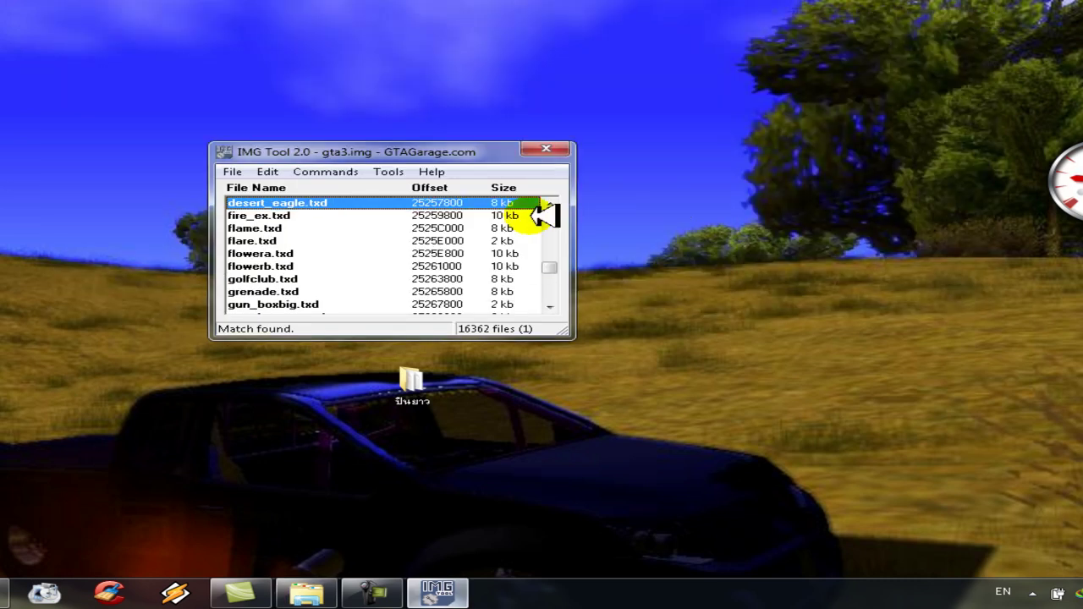
# Replace the archive's desert_eagle.txd entry with the desert_eagle.txd file from the ปืนยาว folder.
pyautogui.click(325, 175)
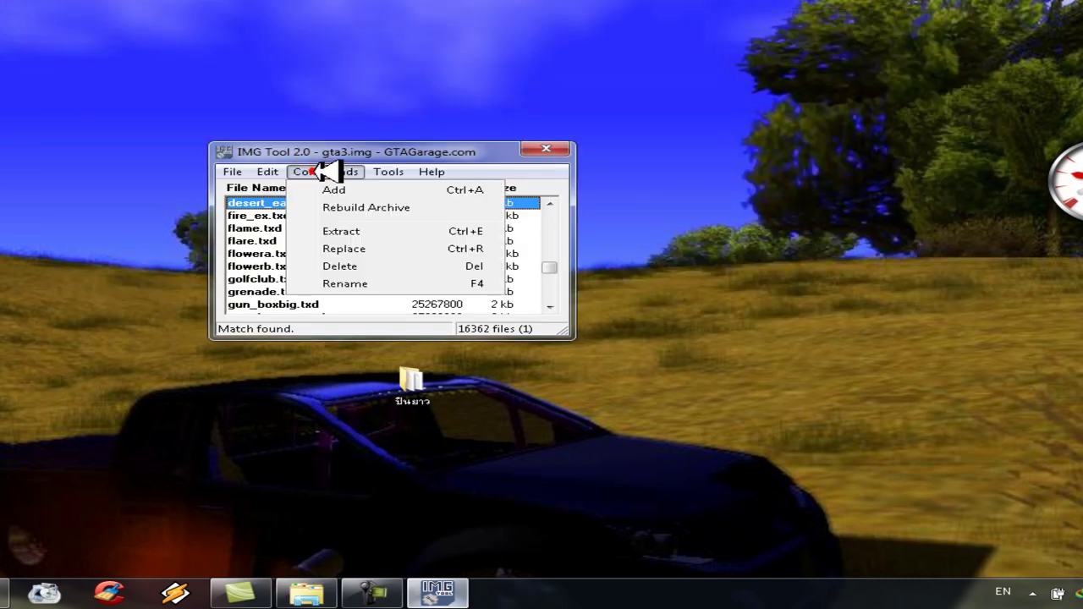
pyautogui.click(365, 248)
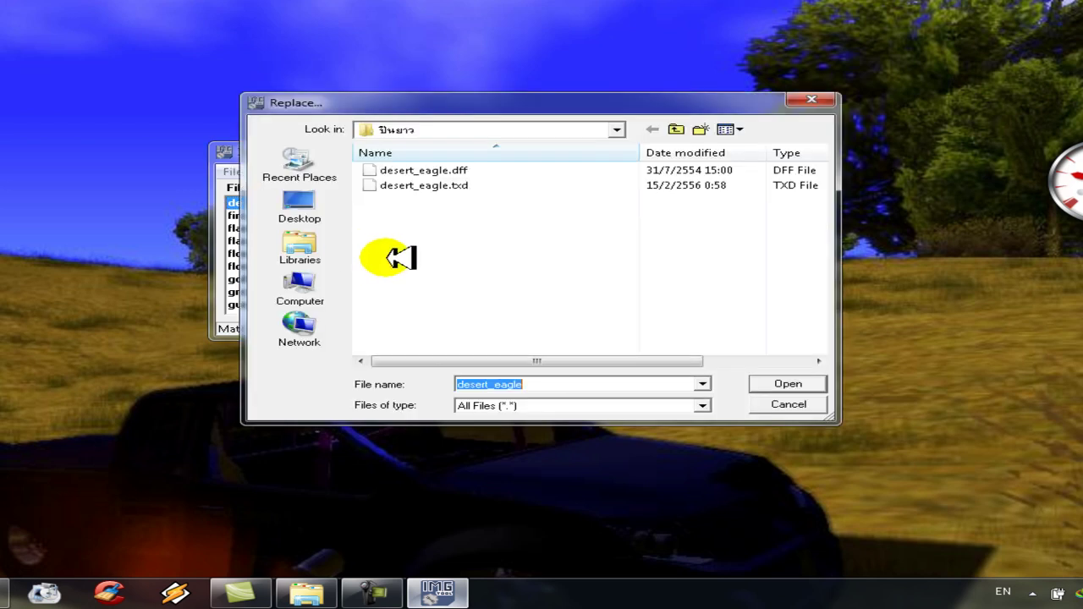
pyautogui.click(457, 185)
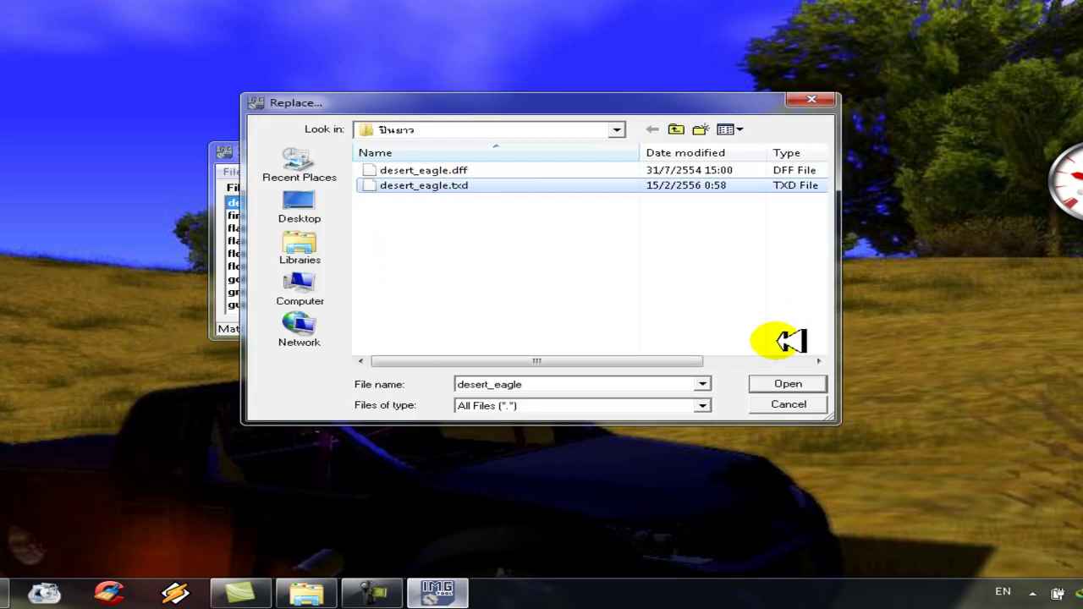
pyautogui.click(795, 385)
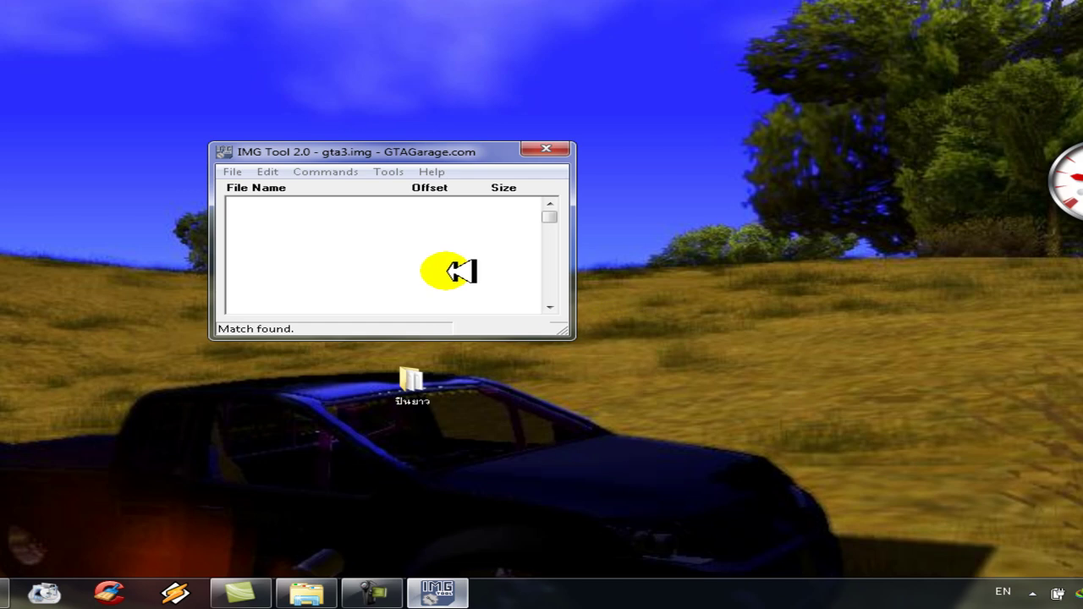
# Close the IMG Tool 2.0 window with the gta3 archive.
pyautogui.click(232, 172)
pyautogui.click(325, 172)
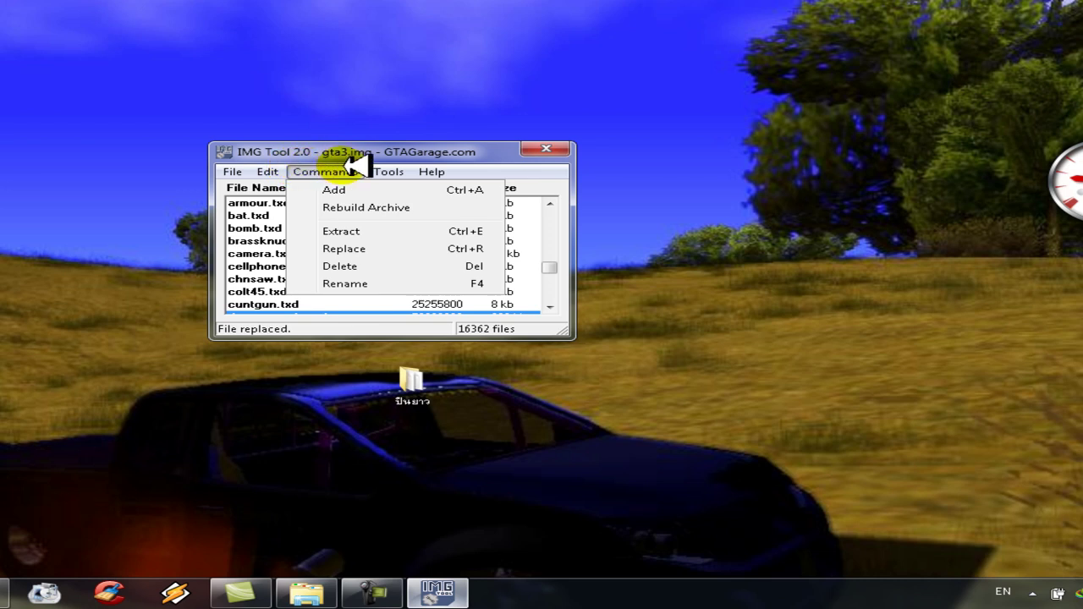
pyautogui.click(451, 154)
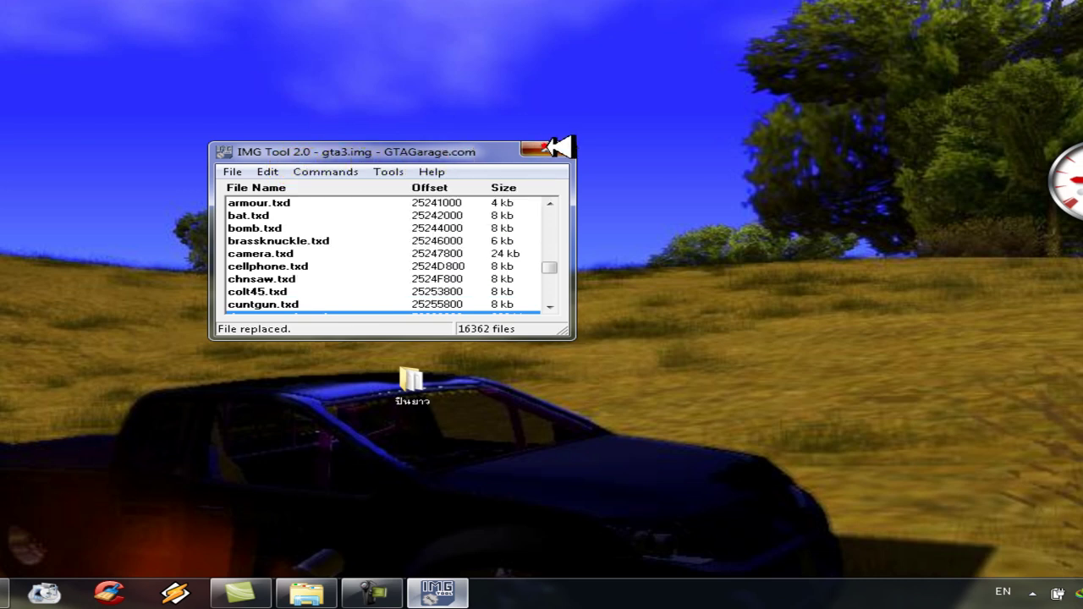
pyautogui.click(546, 149)
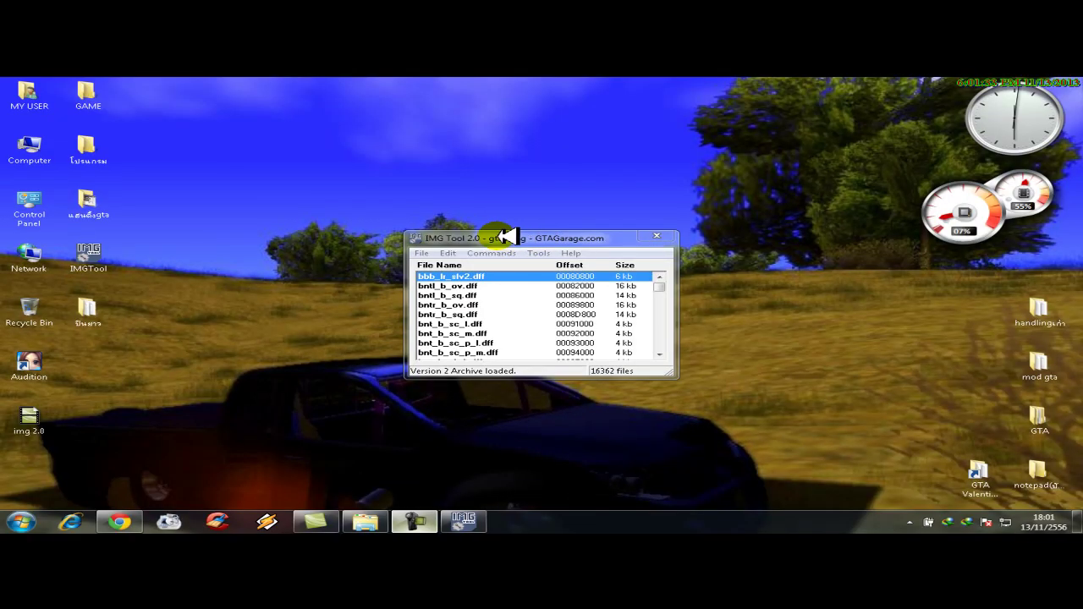
# Rebuild the gta3.img archive in IMG Tool 2.0 and agree to continue.
pyautogui.click(507, 238)
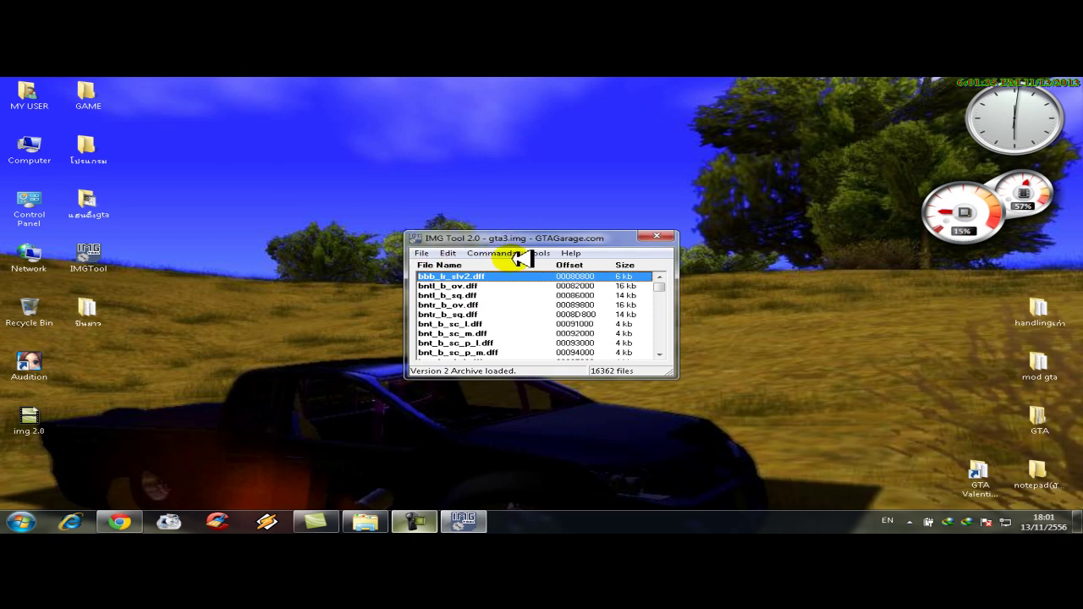
pyautogui.click(483, 253)
pyautogui.click(474, 238)
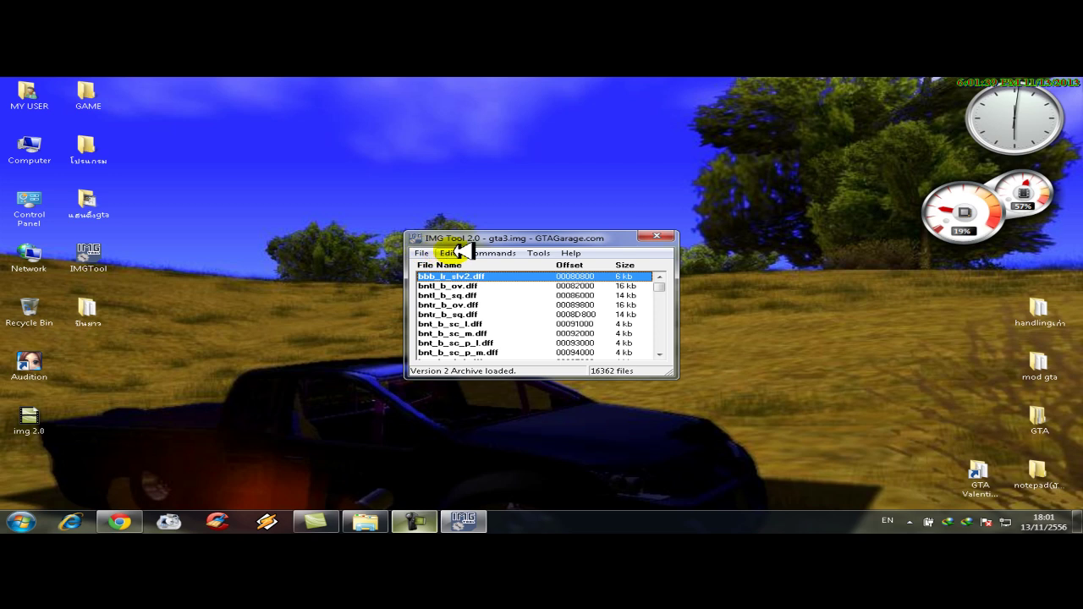
pyautogui.click(500, 253)
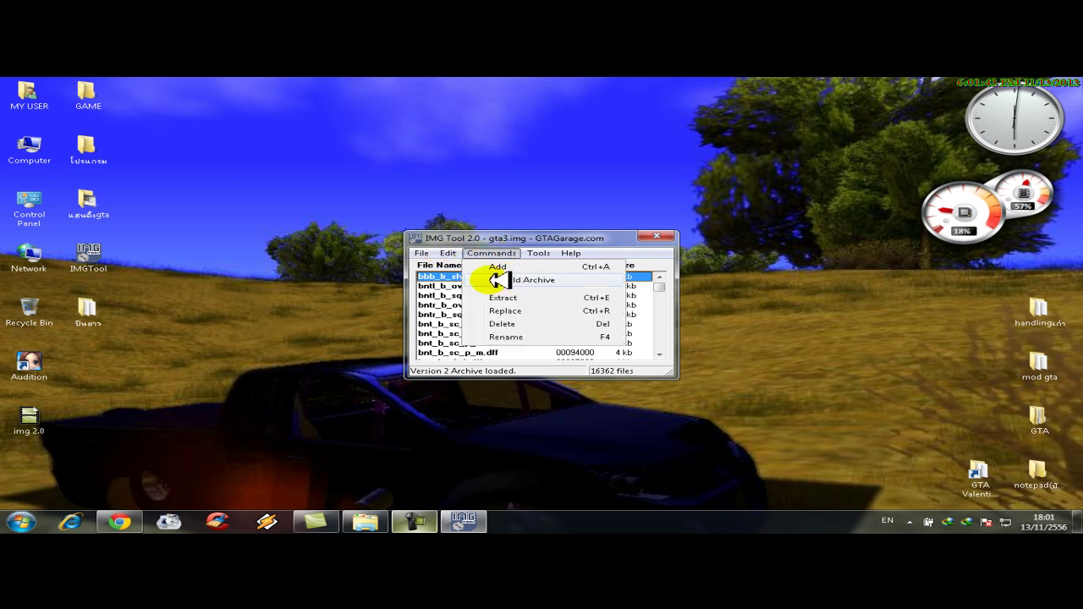
pyautogui.click(501, 280)
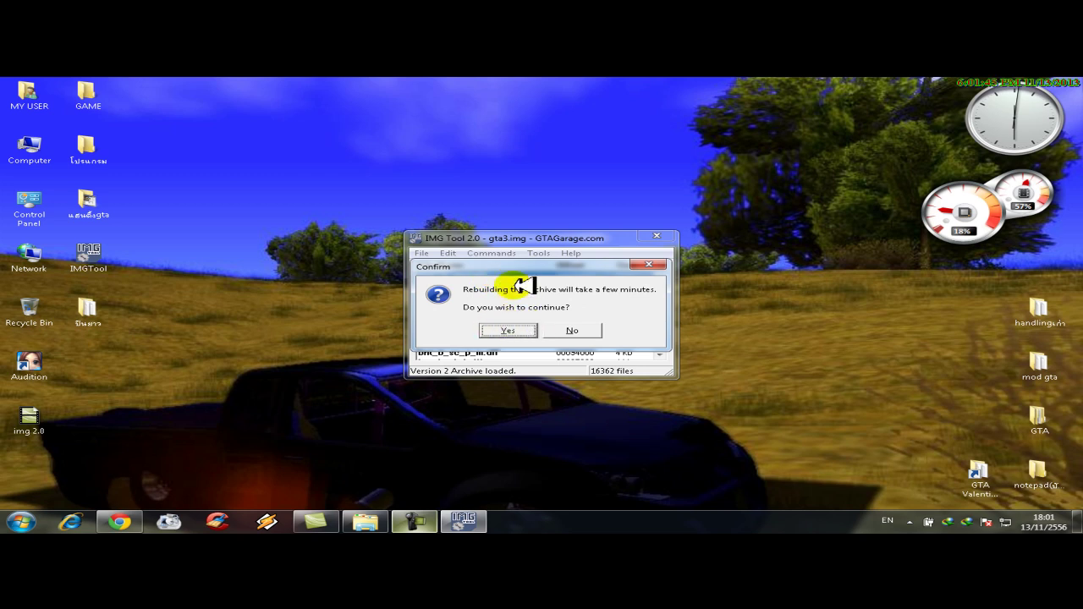
pyautogui.click(511, 330)
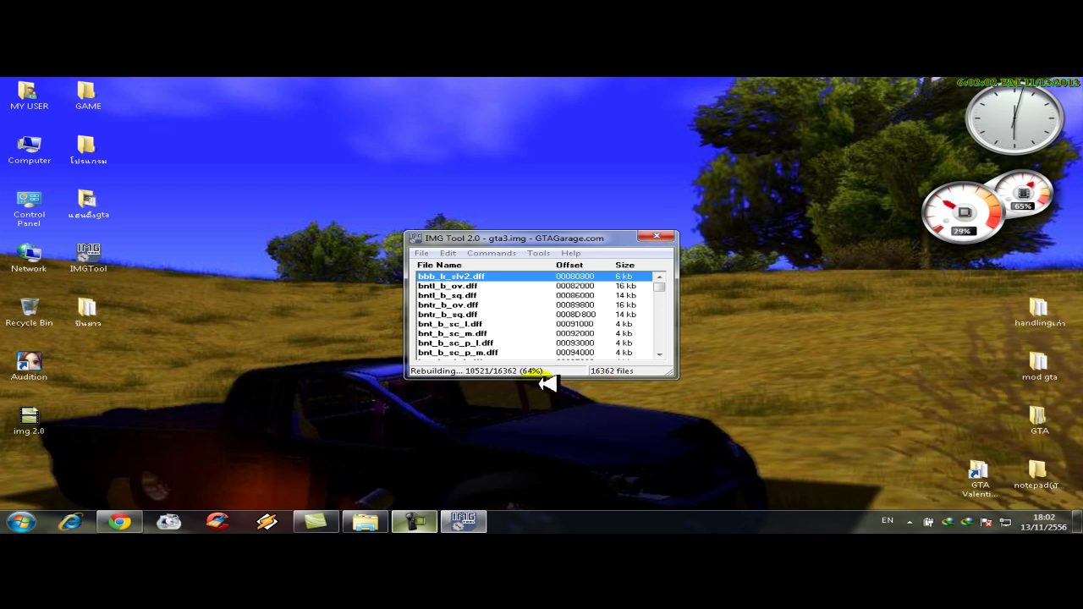
pyautogui.click(139, 518)
pyautogui.click(136, 519)
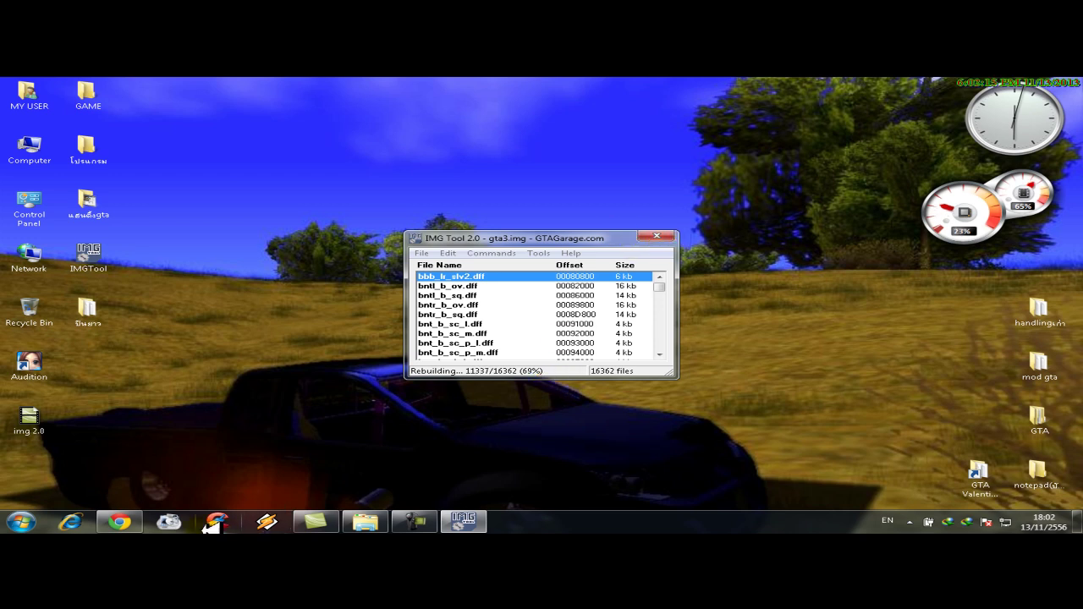
pyautogui.click(477, 522)
pyautogui.click(477, 522)
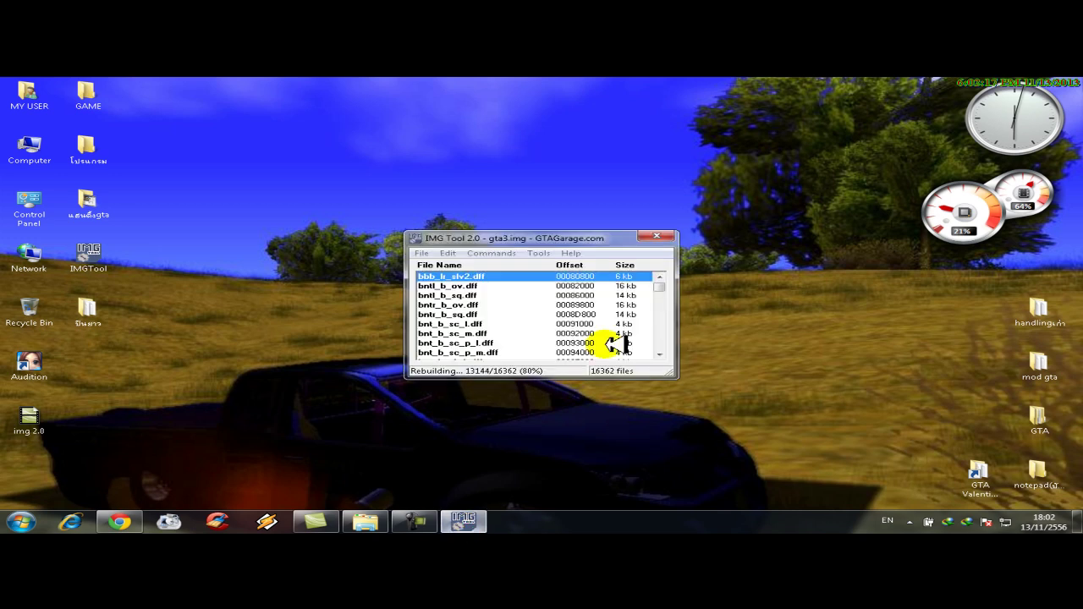
pyautogui.moveTo(338, 175); pyautogui.dragTo(487, 252)
pyautogui.moveTo(788, 417); pyautogui.dragTo(761, 407)
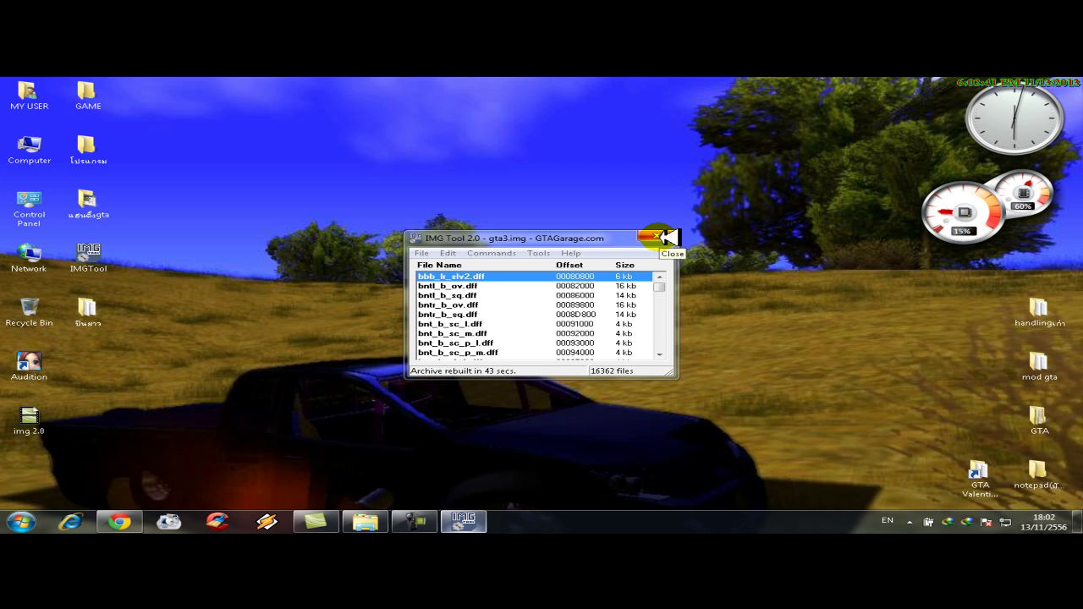
# Exit IMG Tool 2.0 once the archive rebuild is done.
pyautogui.click(668, 238)
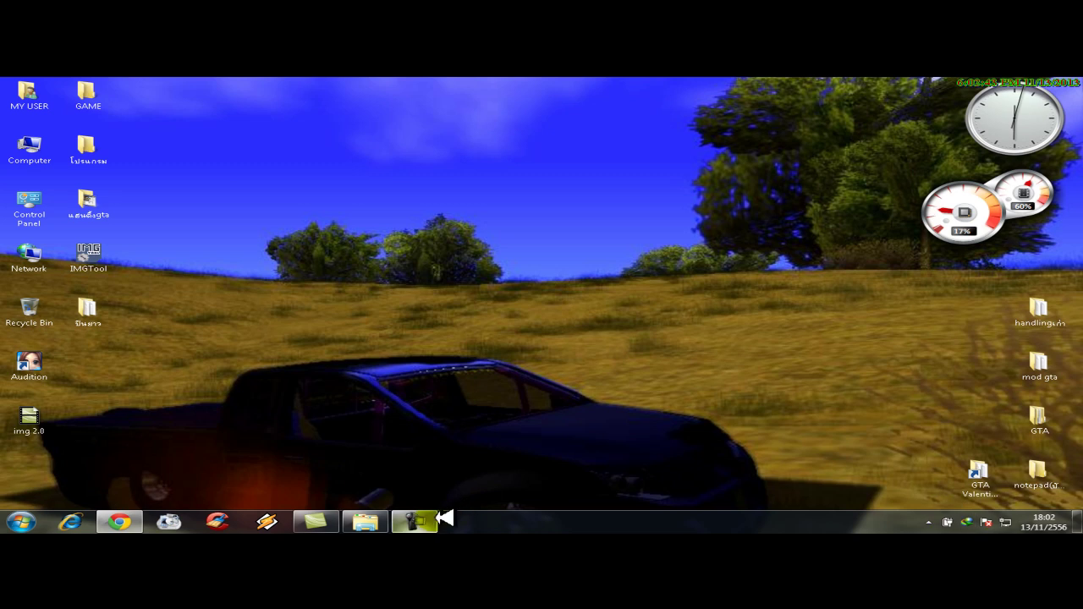
pyautogui.click(415, 521)
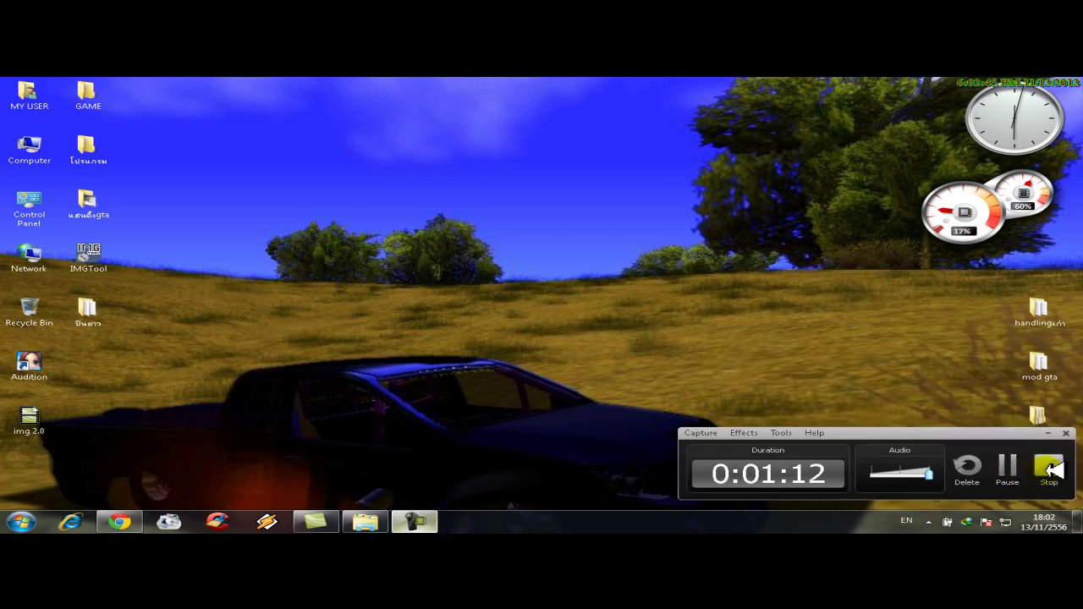